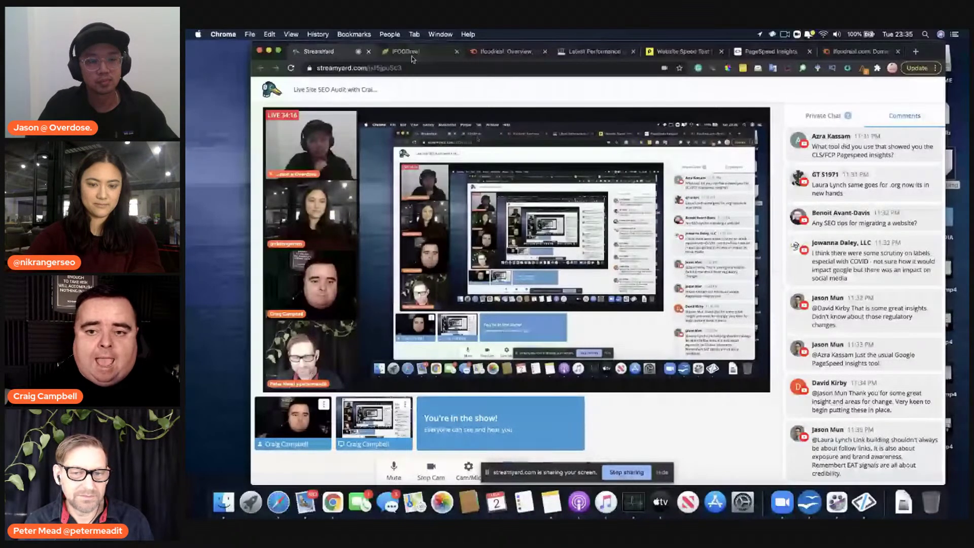
# Review the ifoodreal.com homepage and its performance reports in PageSpeed Insights, GTmetrix and Pingdom.
pyautogui.click(771, 51)
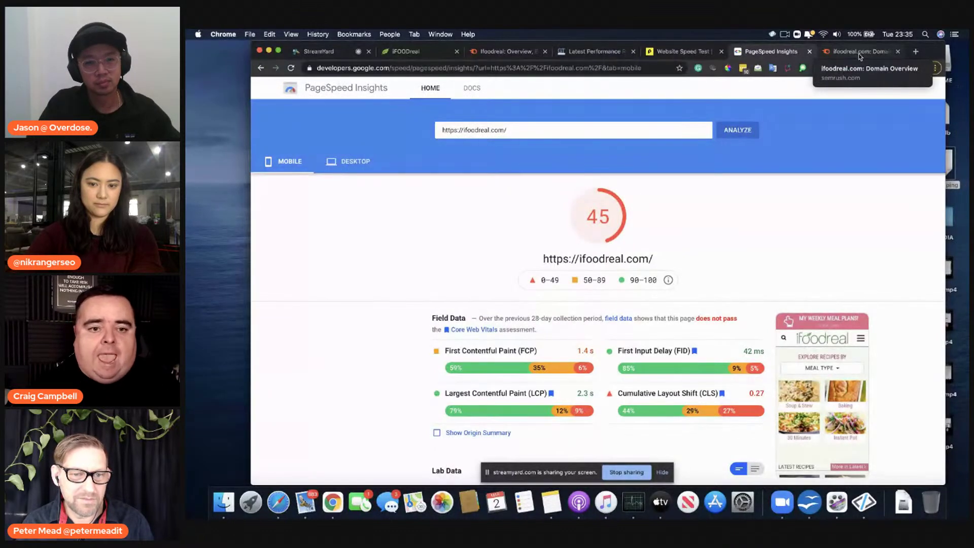
pyautogui.click(413, 57)
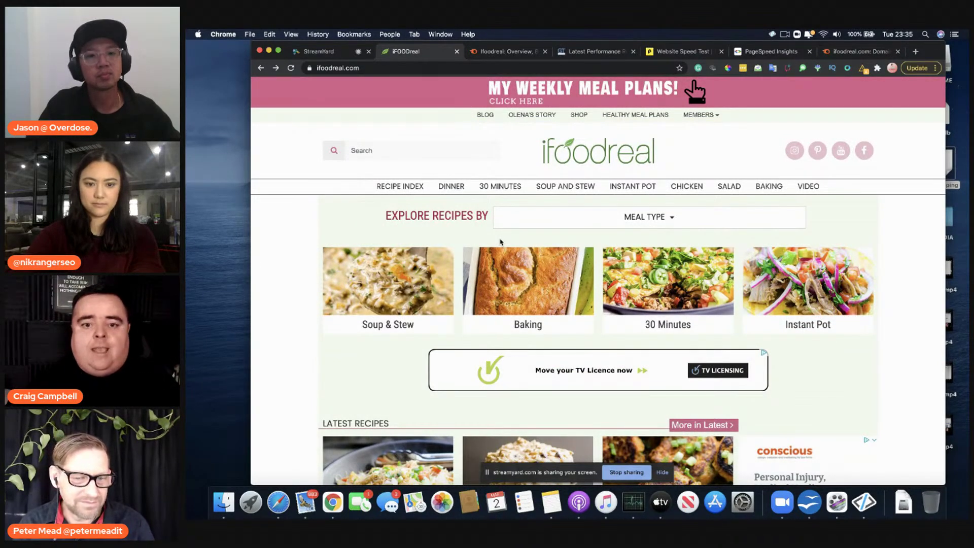
pyautogui.click(611, 52)
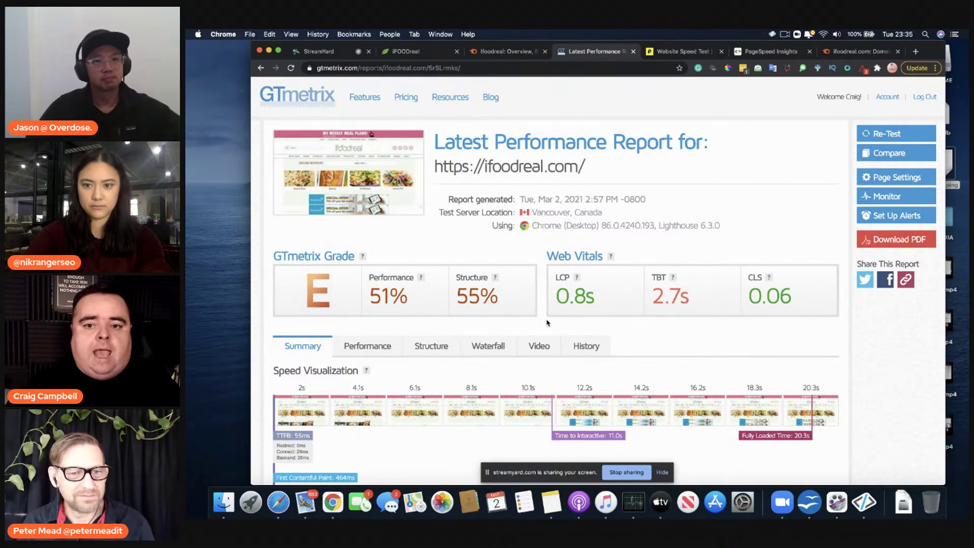
pyautogui.click(680, 51)
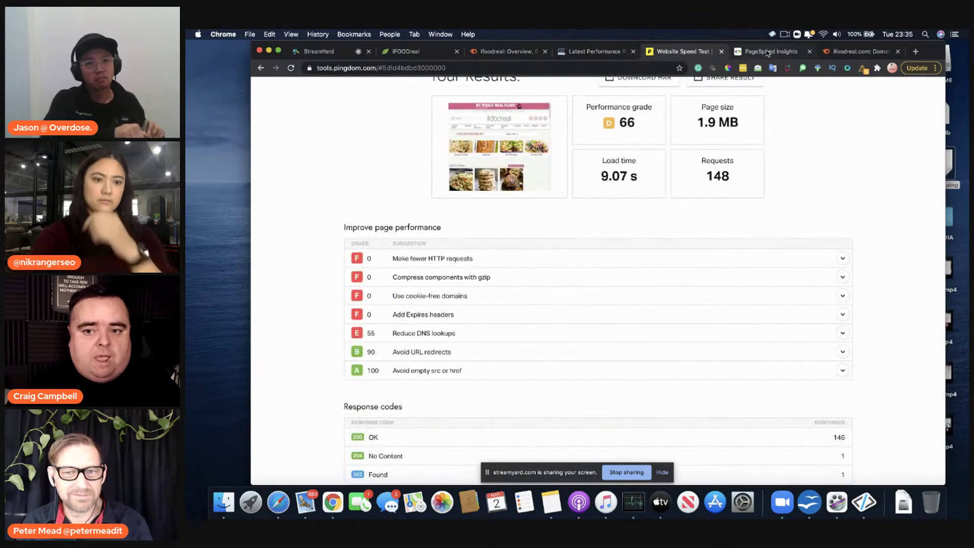
pyautogui.click(750, 51)
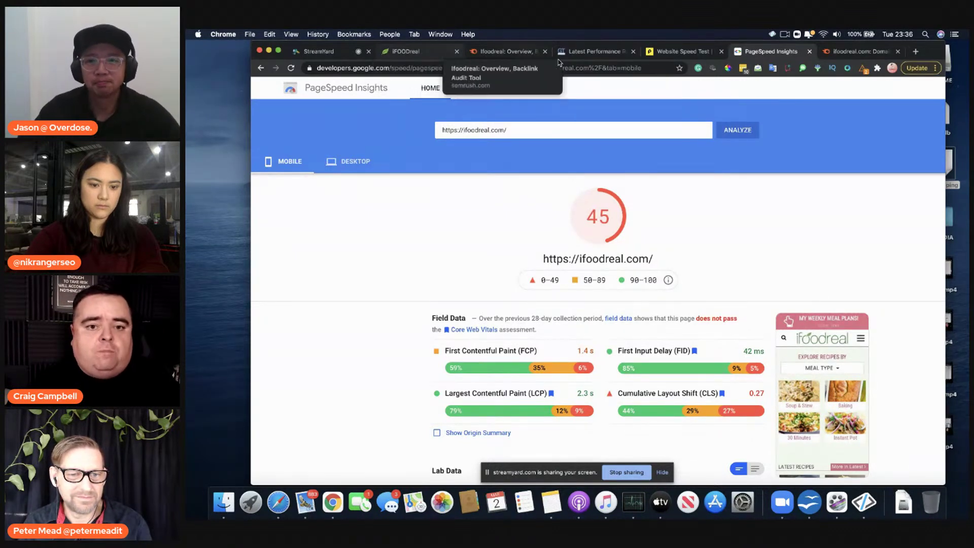
# Show the all-time organic traffic trend for ifoodreal.com in the Semrush Domain Overview.
pyautogui.click(855, 51)
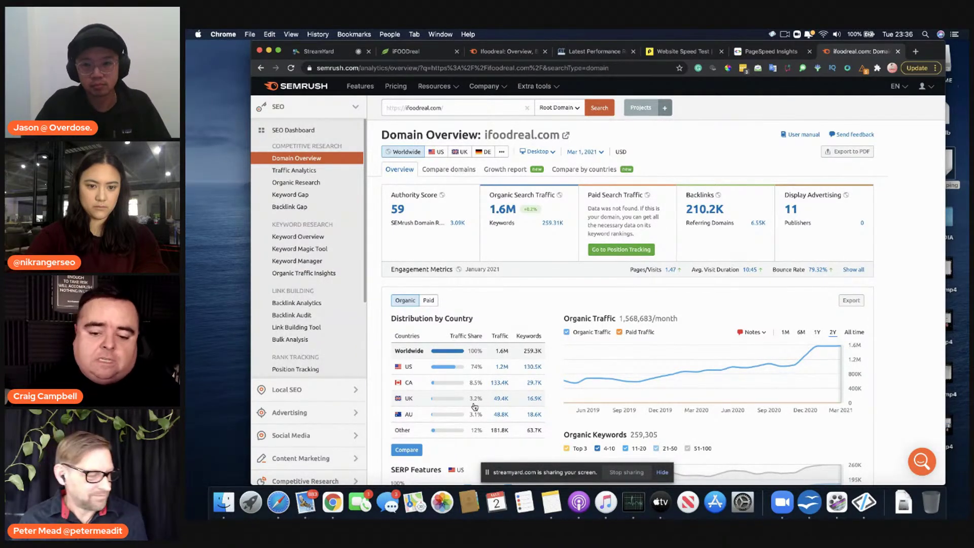
pyautogui.moveTo(707, 372)
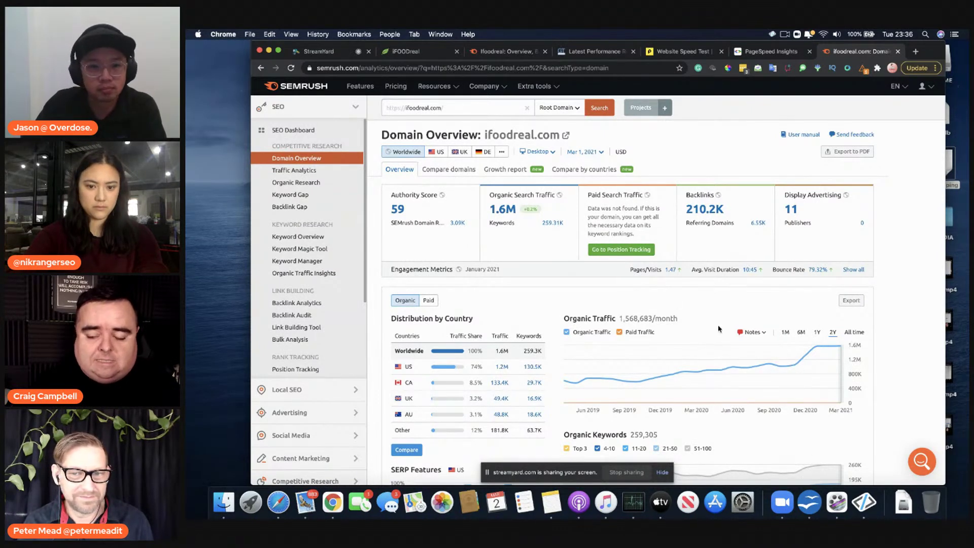
pyautogui.click(855, 333)
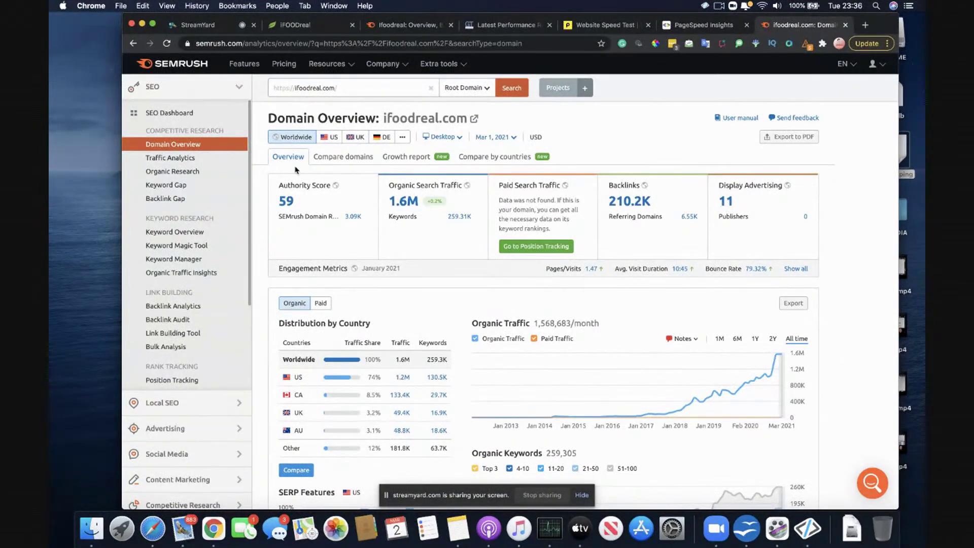
# Revisit the ifoodreal.com homepage and open the list of toxic domains from the Ifoodreal Backlink Audit.
pyautogui.click(310, 26)
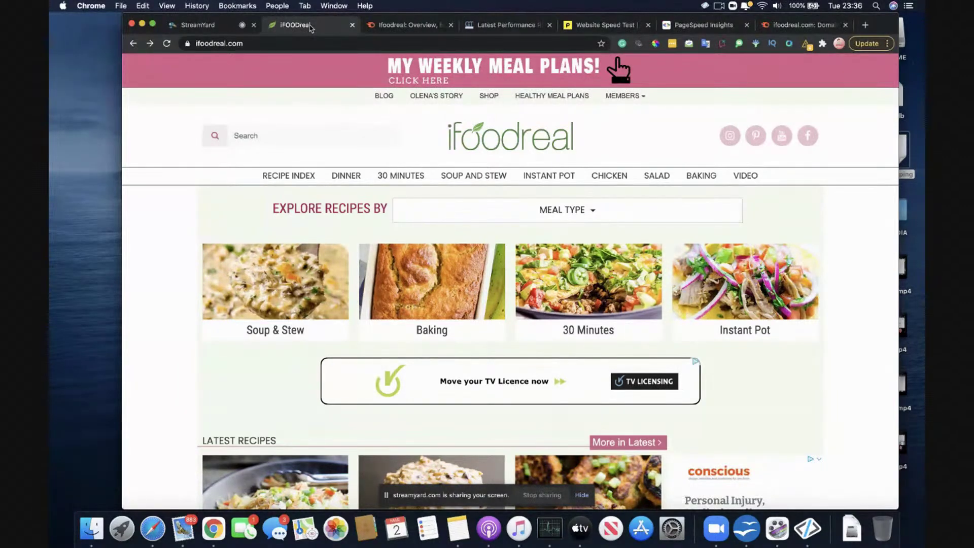
pyautogui.click(410, 29)
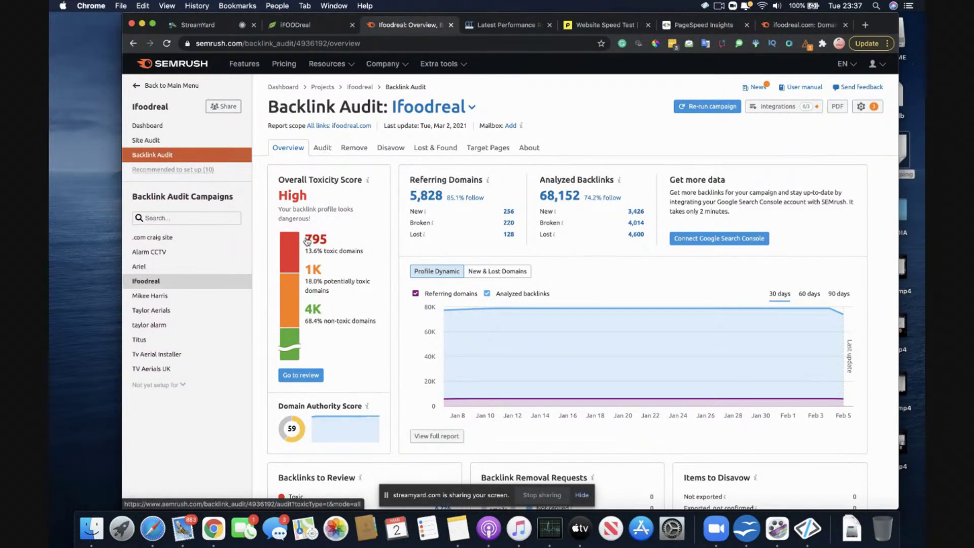
pyautogui.click(307, 241)
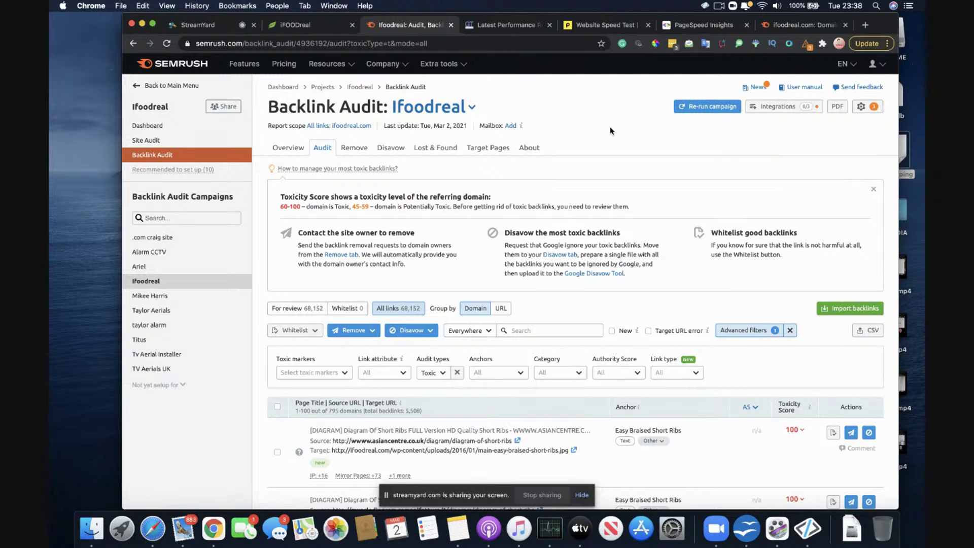
# Examine the source URLs, anchor texts and toxicity scores of the toxic backlinks in the audit list.
pyautogui.scroll(-5, 610, 131)
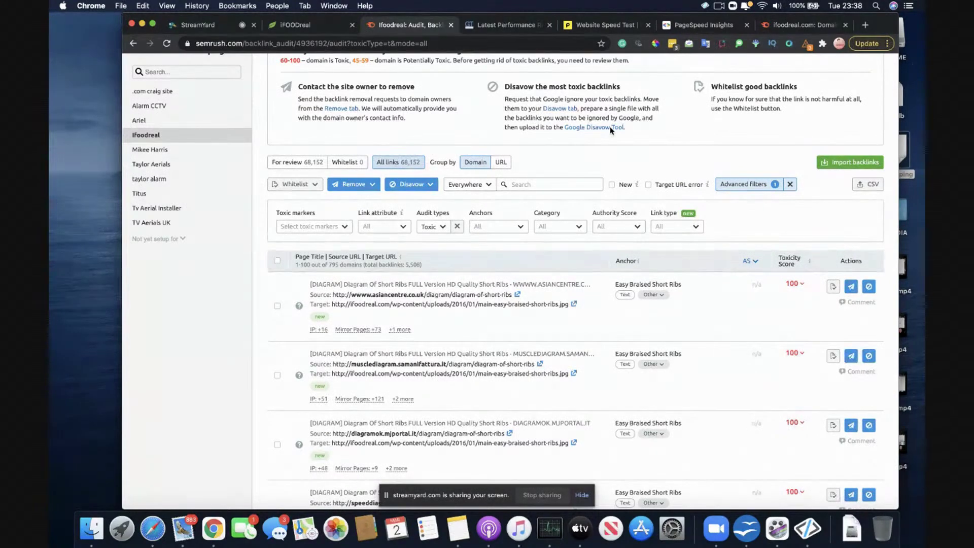
pyautogui.scroll(-3, 610, 131)
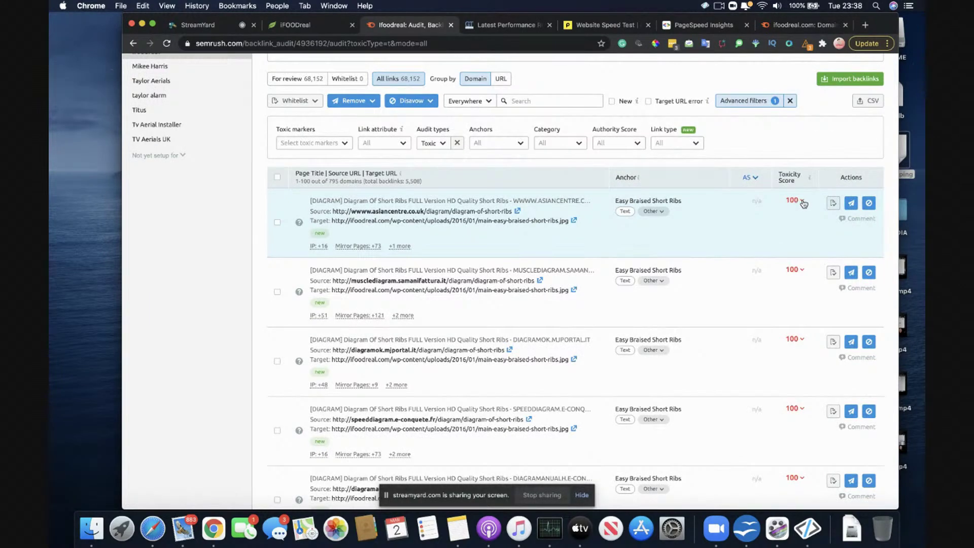
pyautogui.scroll(6, 804, 203)
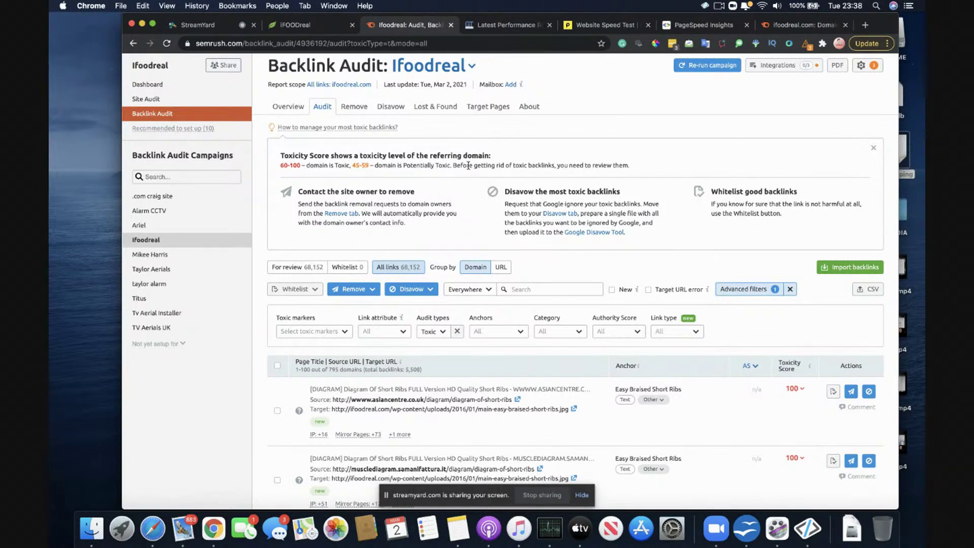
pyautogui.scroll(-10, 629, 158)
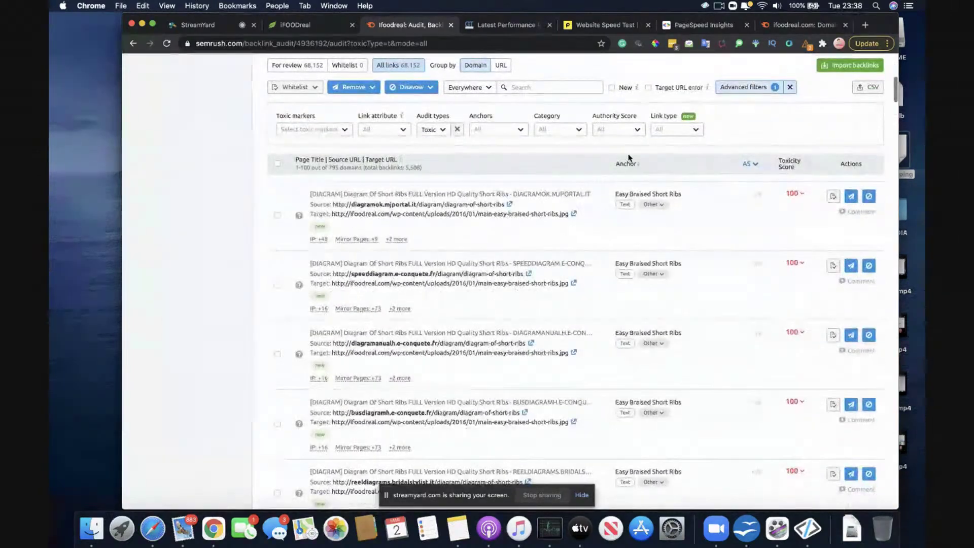
pyautogui.moveTo(659, 279)
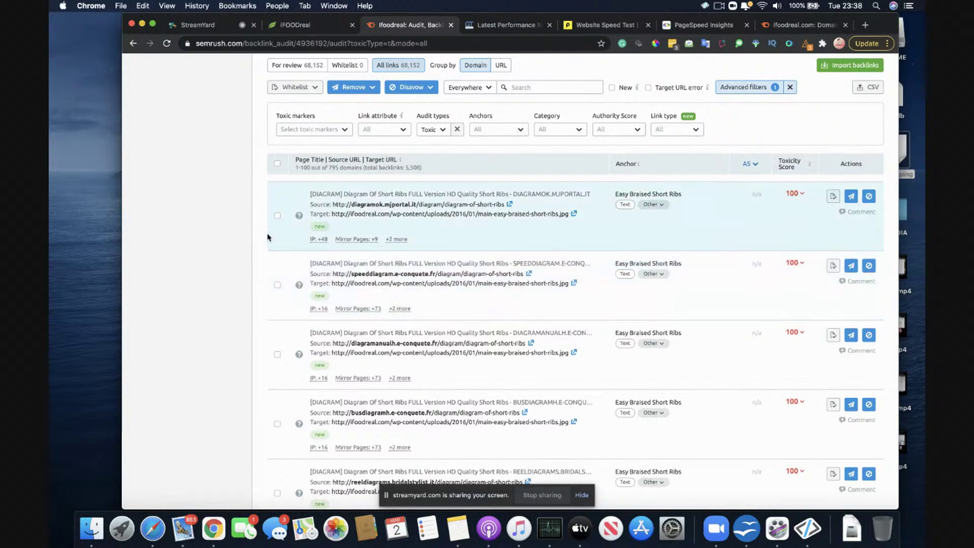
pyautogui.scroll(-2, 255, 292)
pyautogui.scroll(-10, 337, 328)
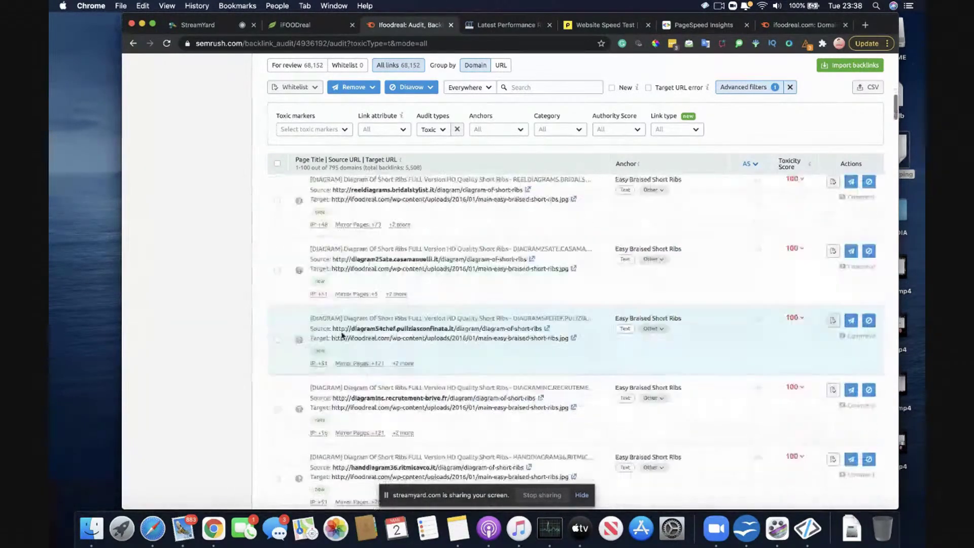
pyautogui.scroll(-6, 342, 336)
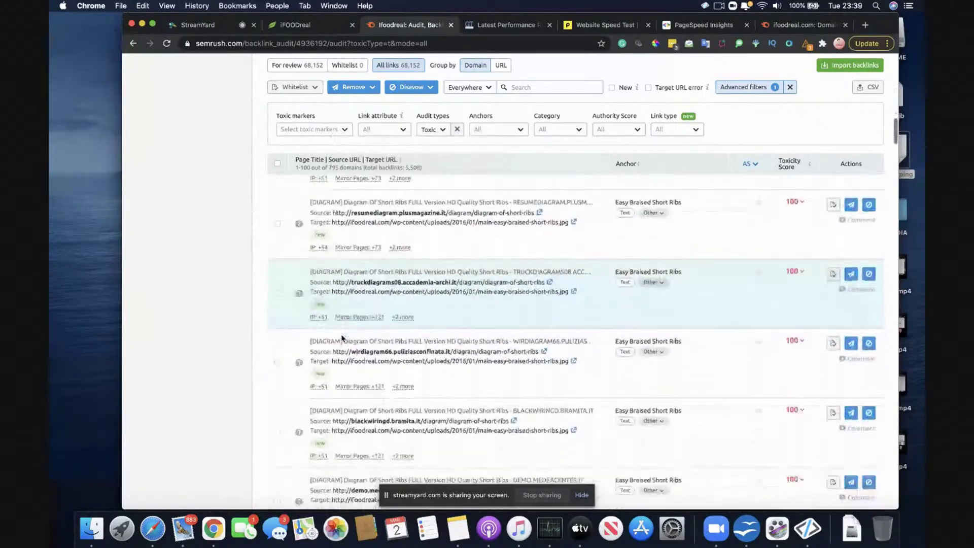
pyautogui.scroll(-4, 342, 336)
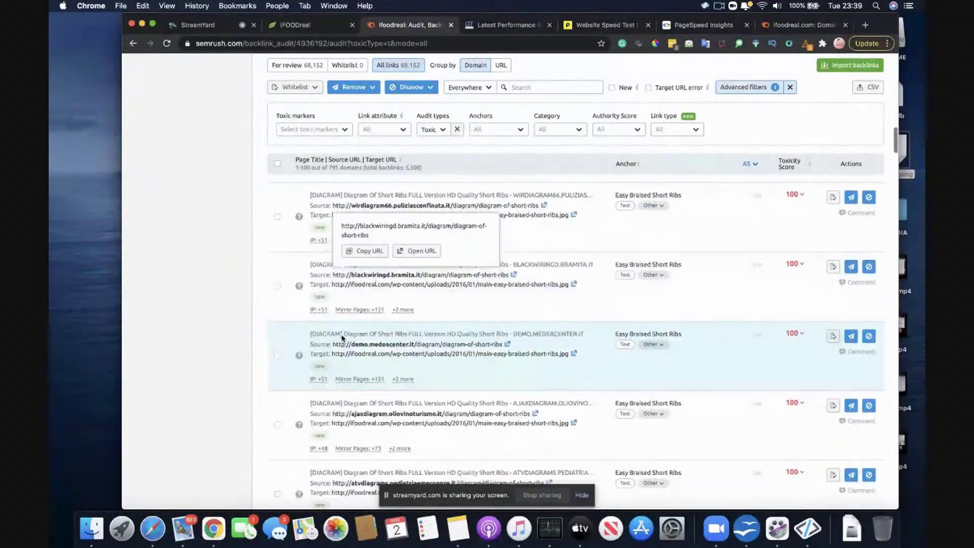
pyautogui.scroll(-6, 672, 441)
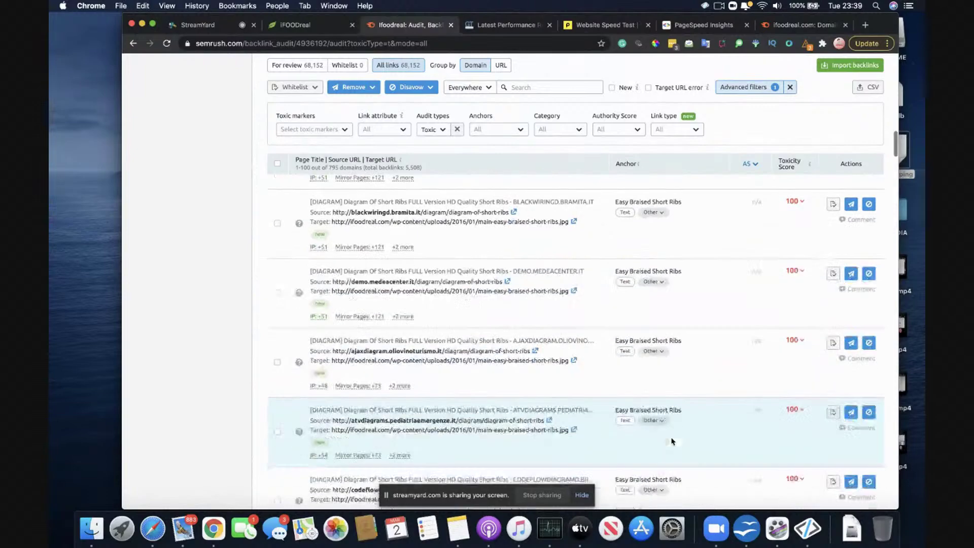
pyautogui.scroll(-5, 672, 441)
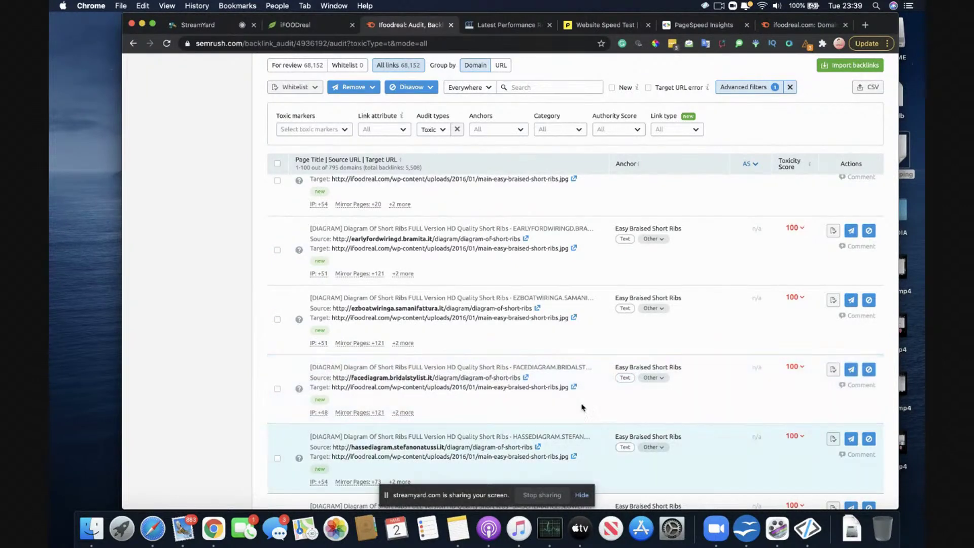
# Inspect the facediagram.bridalstylist.it source page of a toxic backlink and return to the backlink list.
pyautogui.moveTo(431, 380)
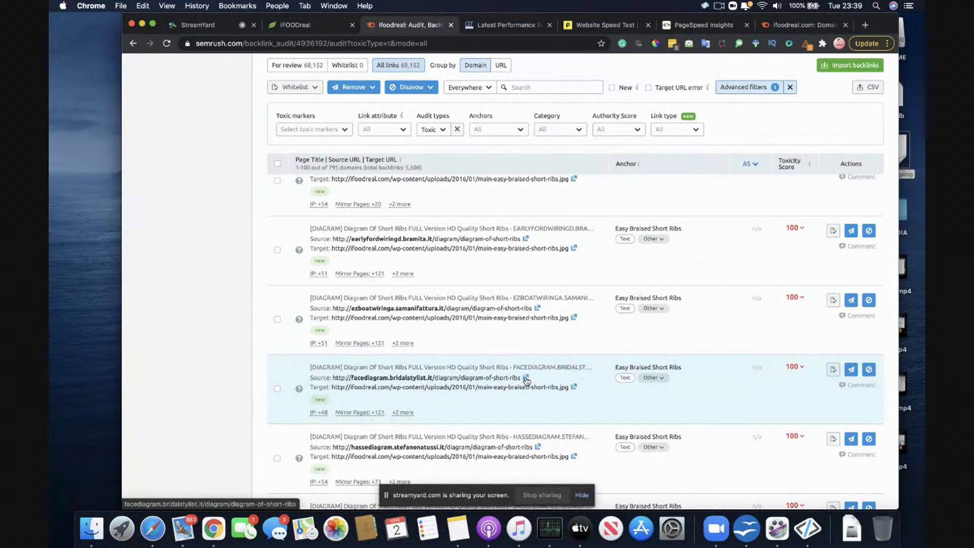
pyautogui.click(526, 379)
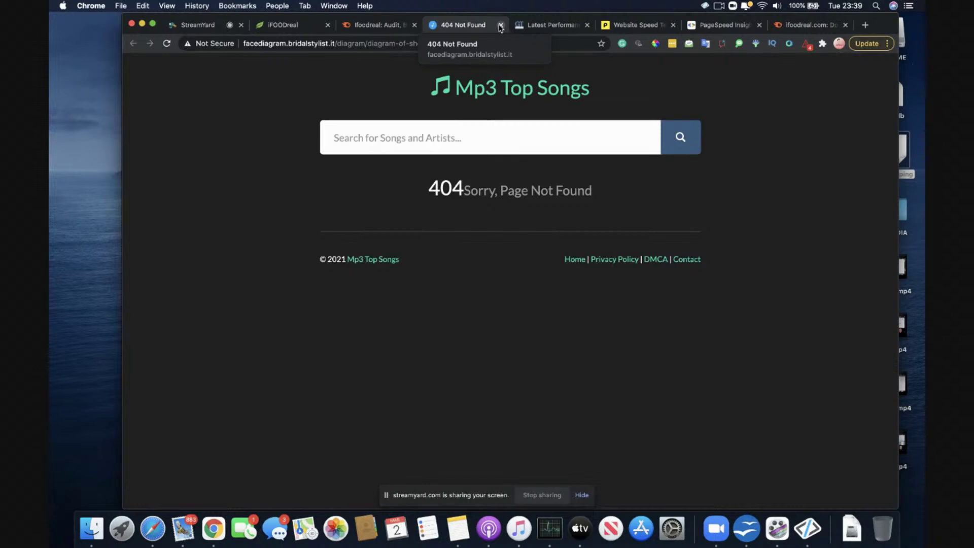
pyautogui.click(500, 26)
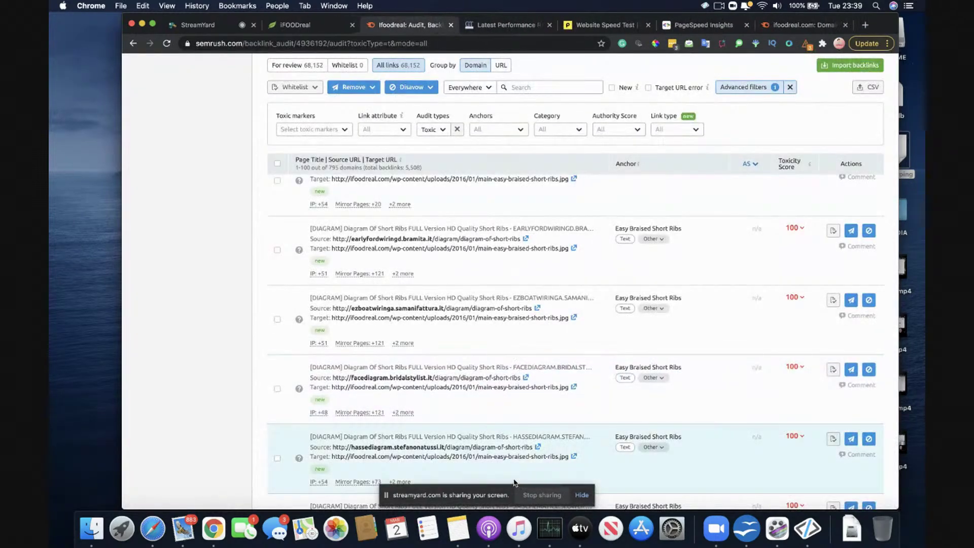
# Highlight the anchor text "Easy Braised Short Ribs" on the earlyfordwiringd.bramita.it backlink and review the preceding entries up to the list's start.
pyautogui.moveTo(547, 451)
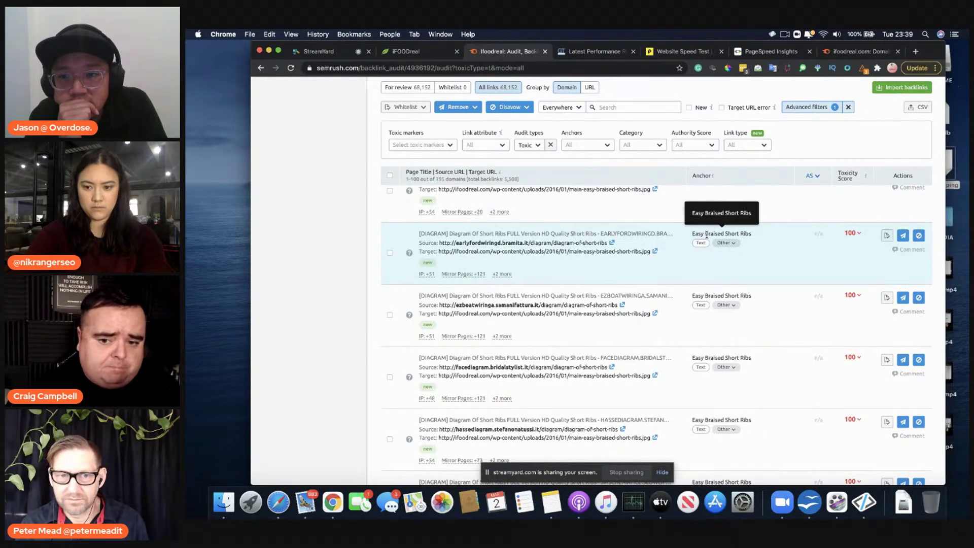
pyautogui.moveTo(693, 234); pyautogui.dragTo(758, 234)
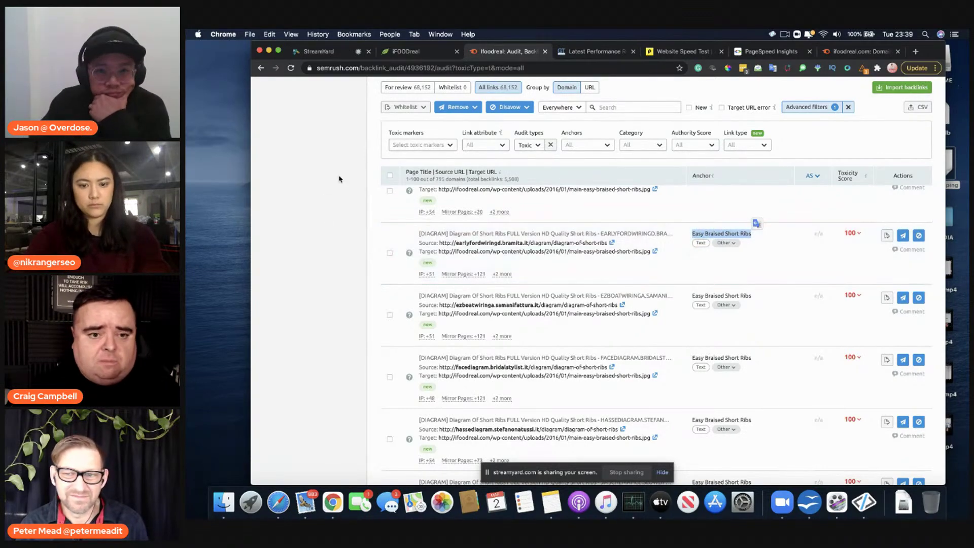
pyautogui.scroll(2, 339, 179)
pyautogui.scroll(10, 339, 179)
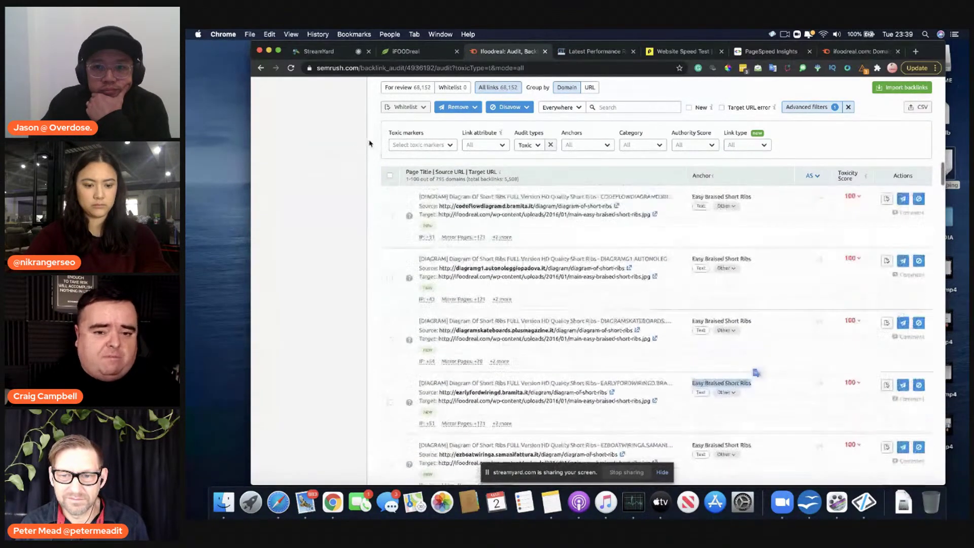
pyautogui.scroll(10, 370, 138)
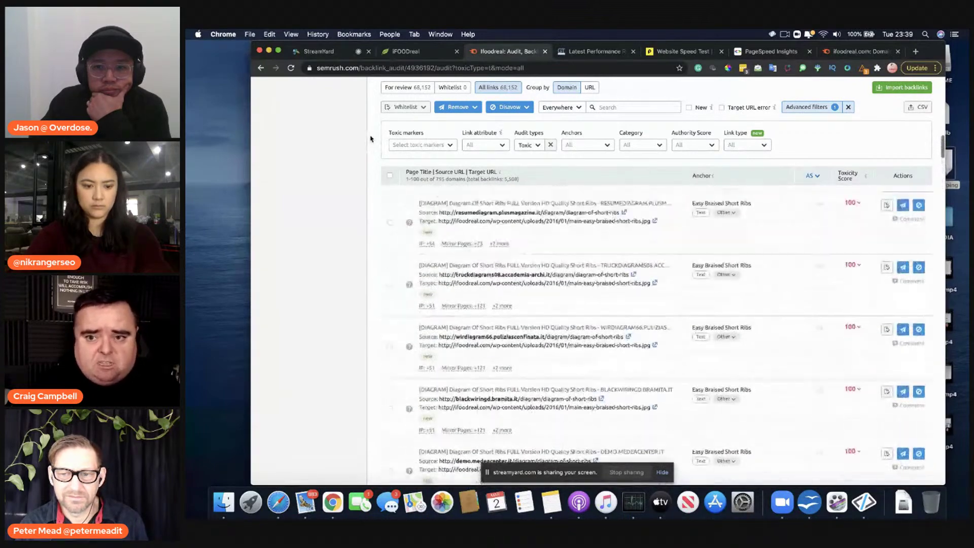
pyautogui.scroll(10, 370, 139)
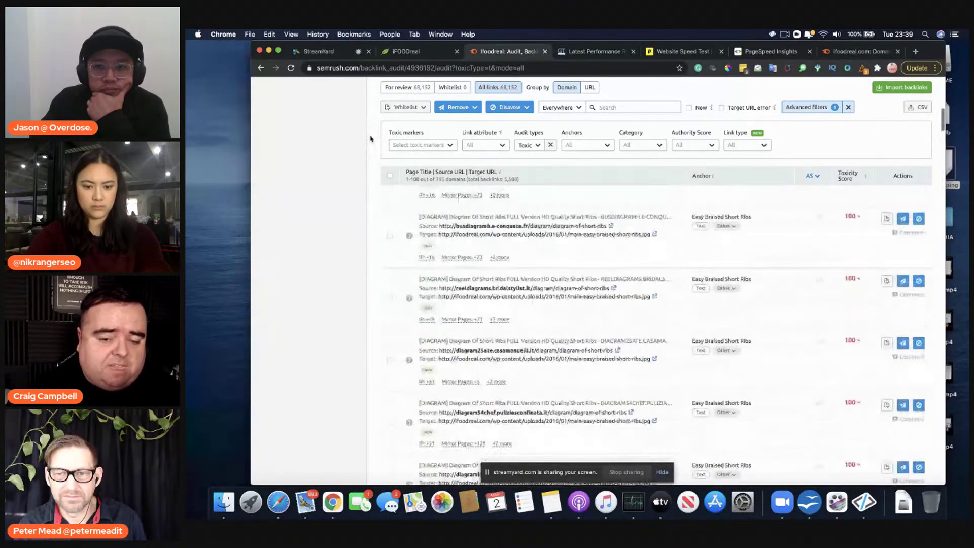
pyautogui.scroll(5, 371, 138)
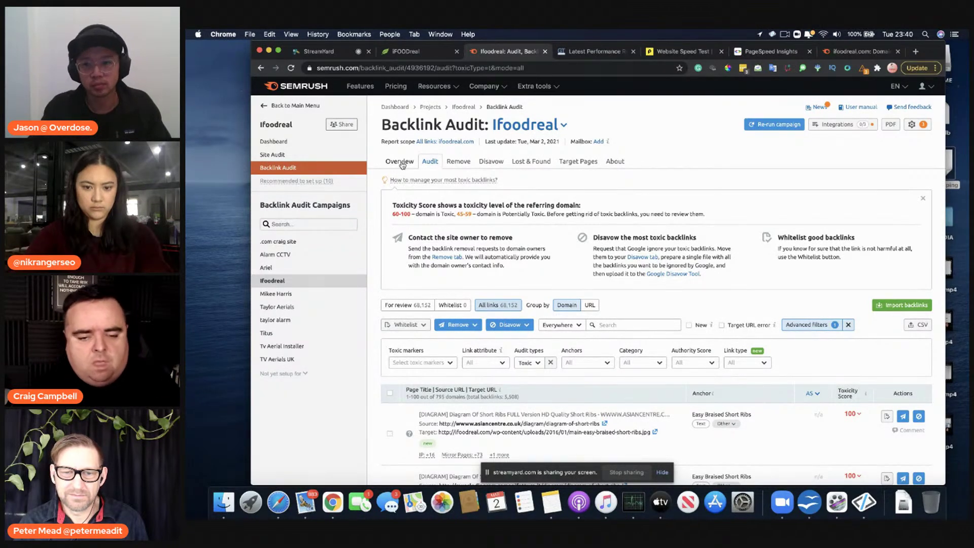
# Open the Site Audit overview from the Ifoodreal project dashboard and check it against the Sitebulb audit overview.
pyautogui.click(400, 163)
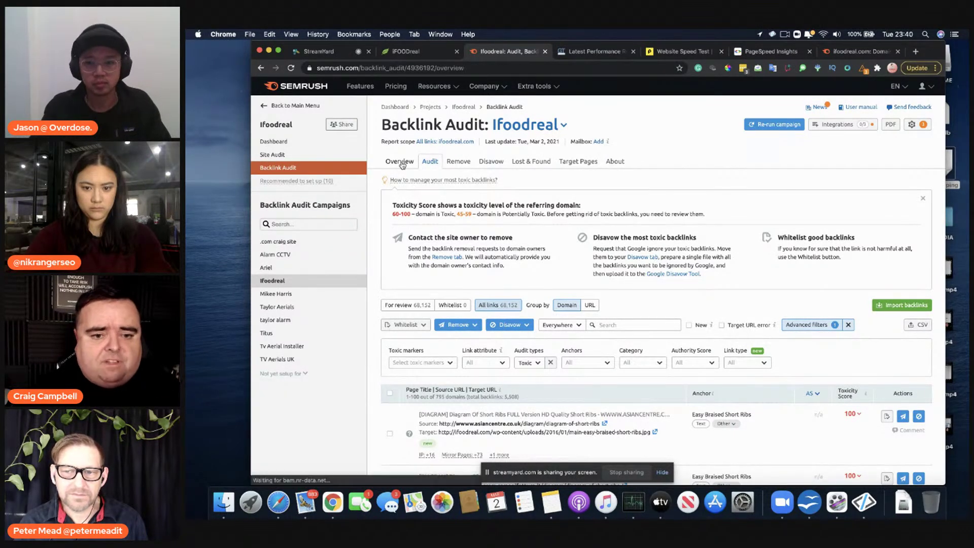
pyautogui.click(464, 107)
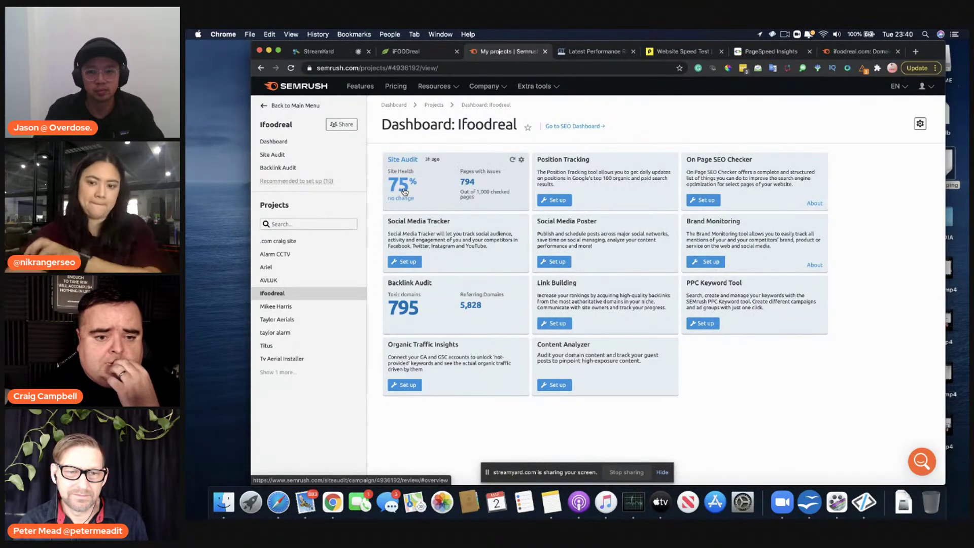
pyautogui.click(406, 198)
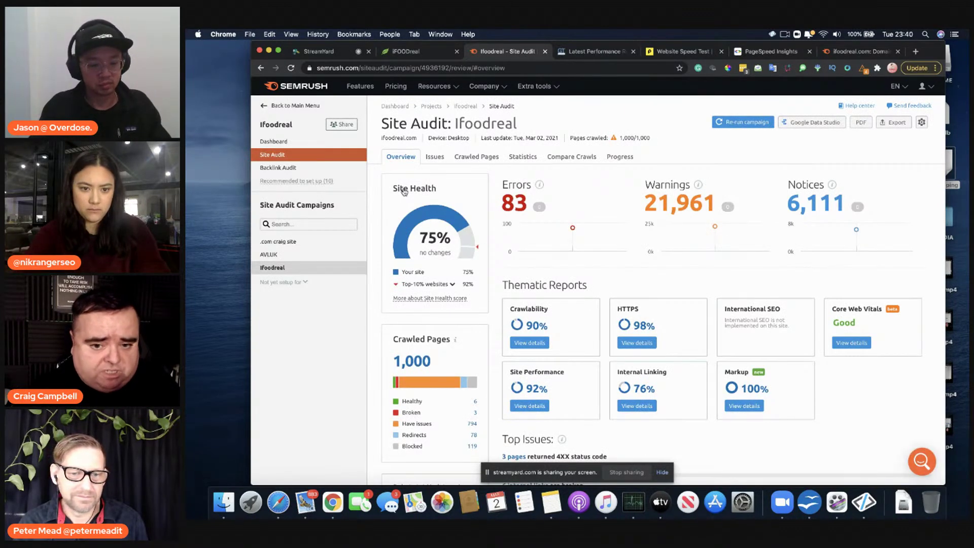
pyautogui.click(869, 502)
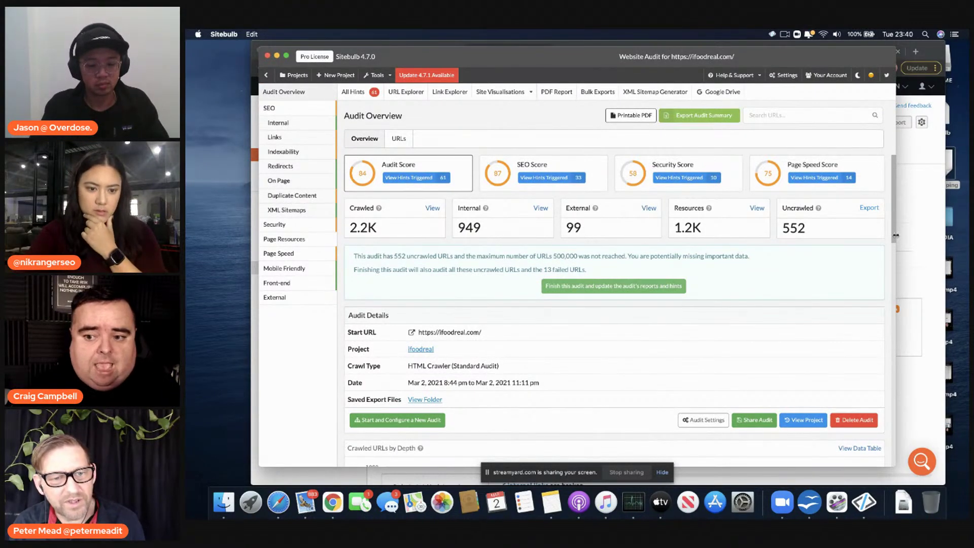
pyautogui.click(925, 208)
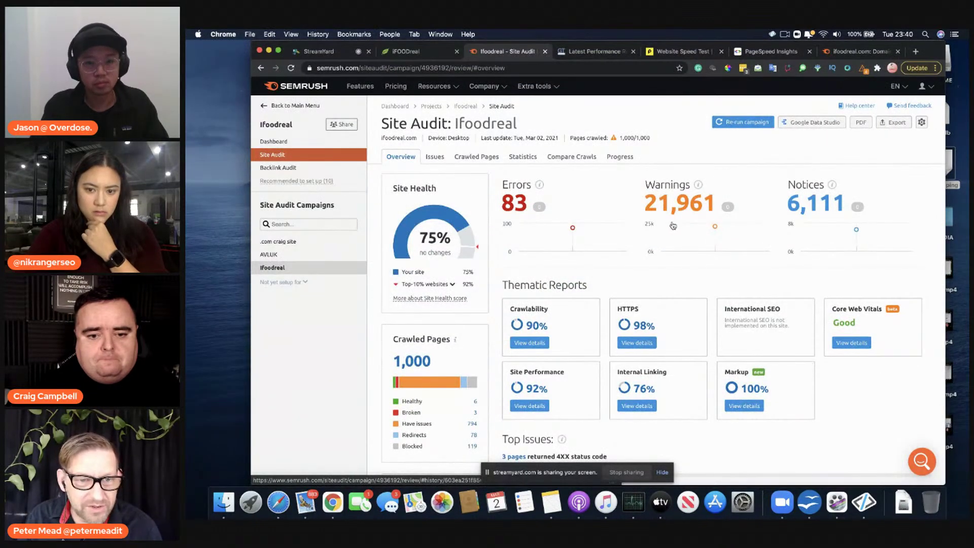
# Review the error and warning totals on the Site Audit overview and open the list of errors.
pyautogui.scroll(3, 503, 185)
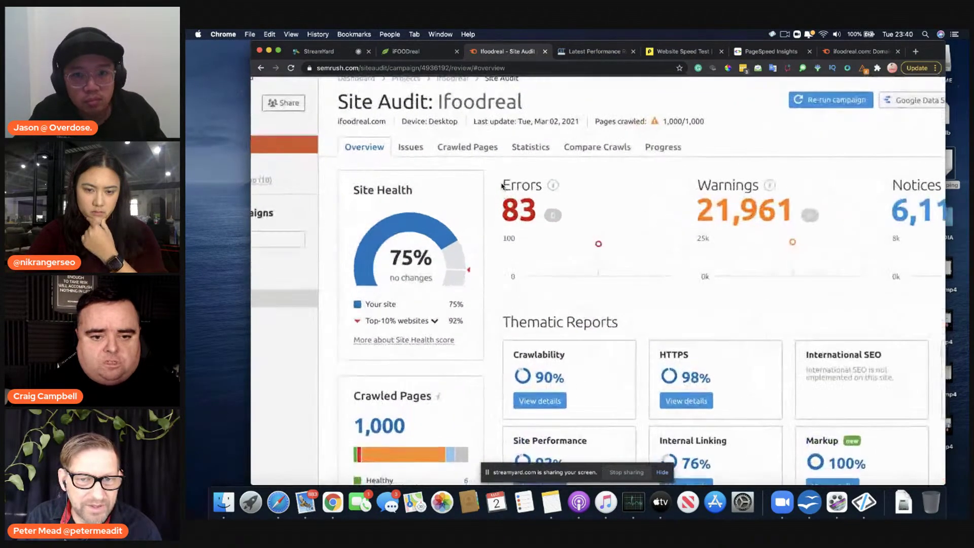
pyautogui.scroll(4, 503, 186)
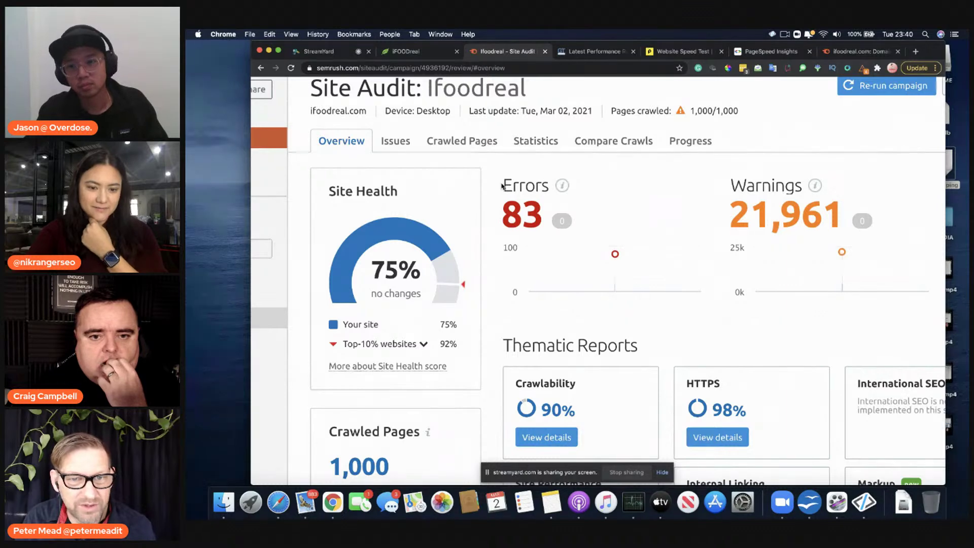
pyautogui.scroll(-5, 503, 186)
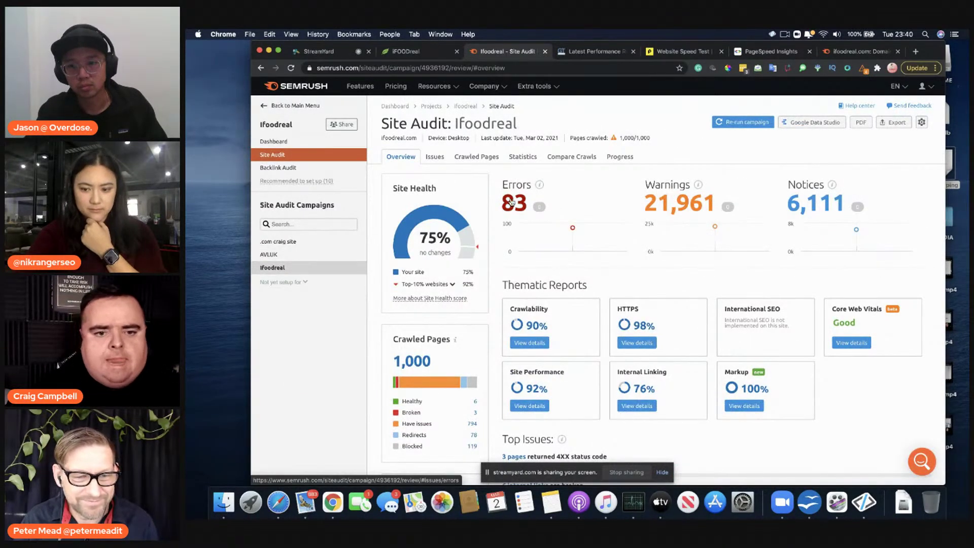
pyautogui.scroll(5, 511, 202)
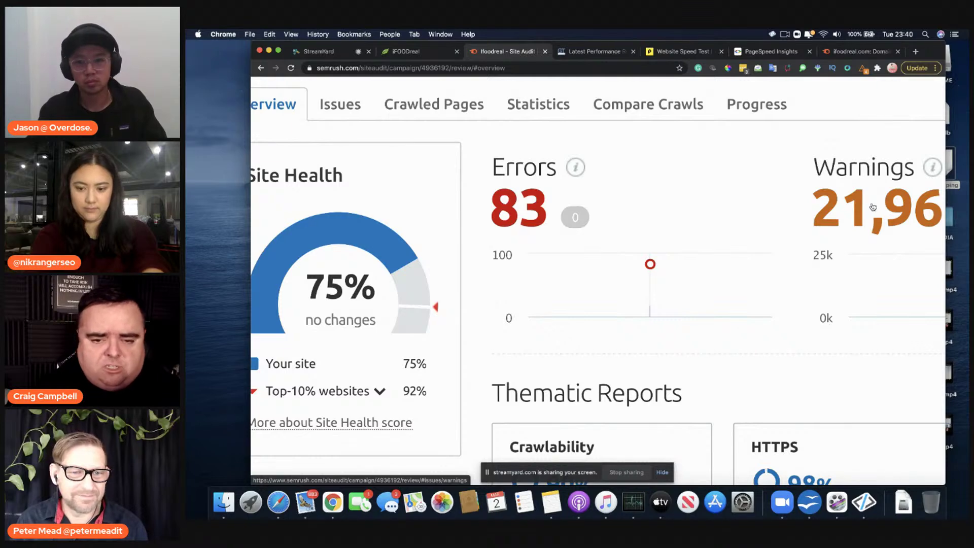
pyautogui.scroll(-5, 523, 222)
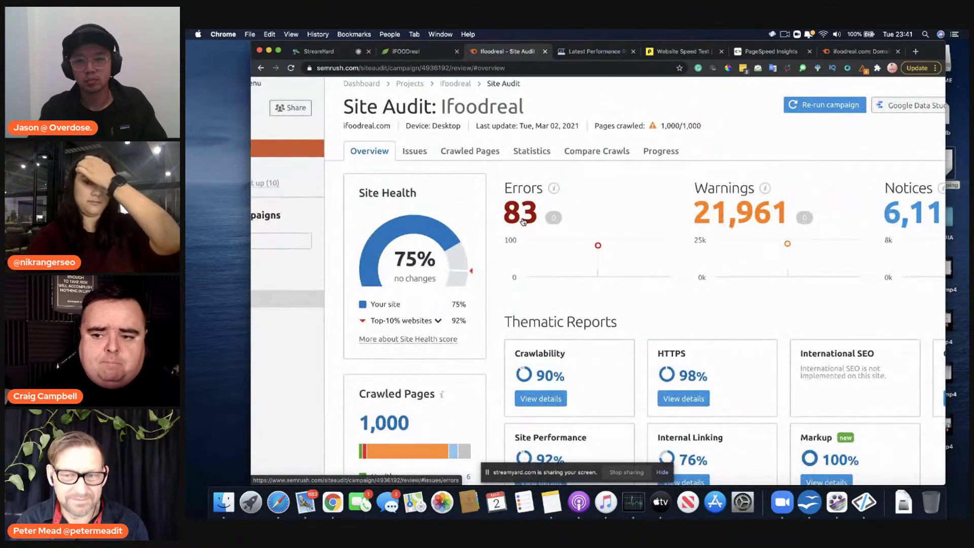
pyautogui.click(524, 221)
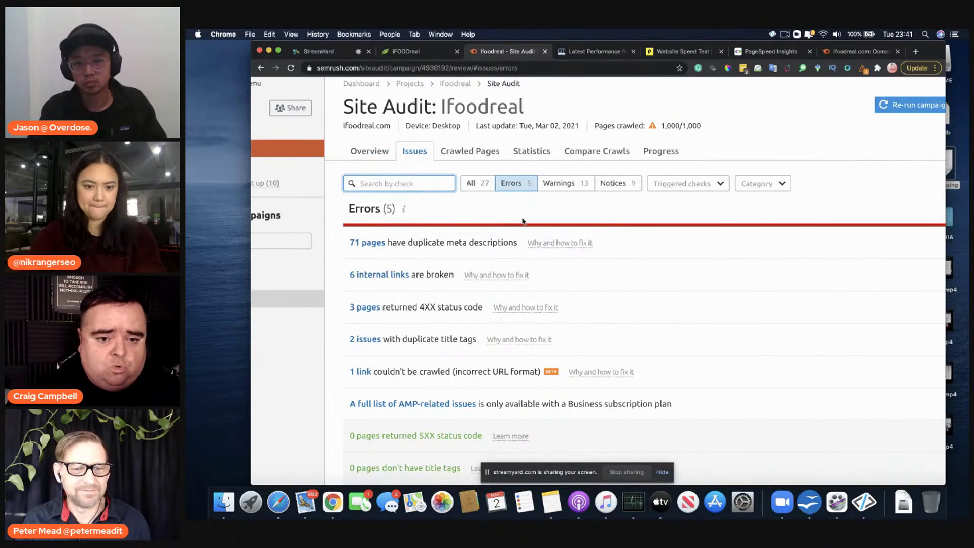
pyautogui.scroll(3, 523, 221)
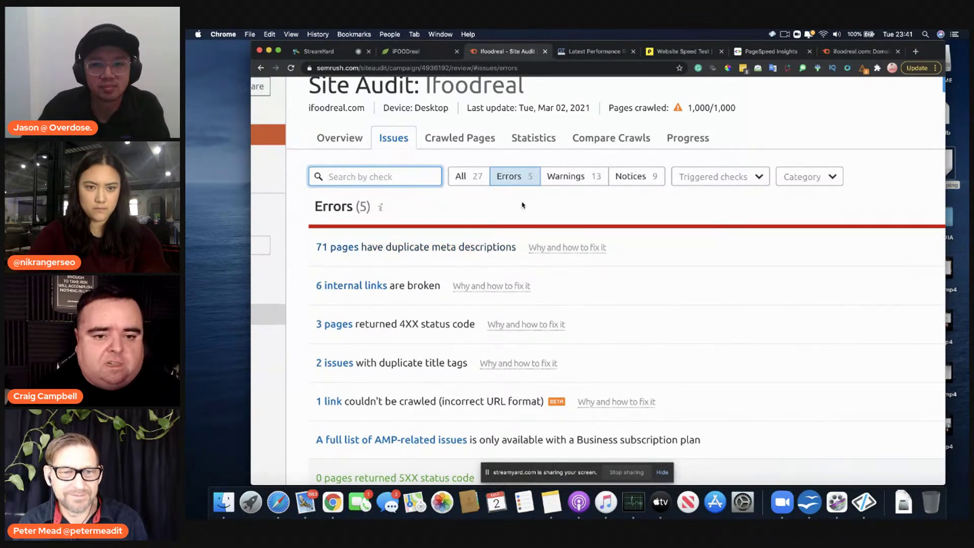
# Open the list of warnings from the Site Audit overview and read through its issues.
pyautogui.click(326, 149)
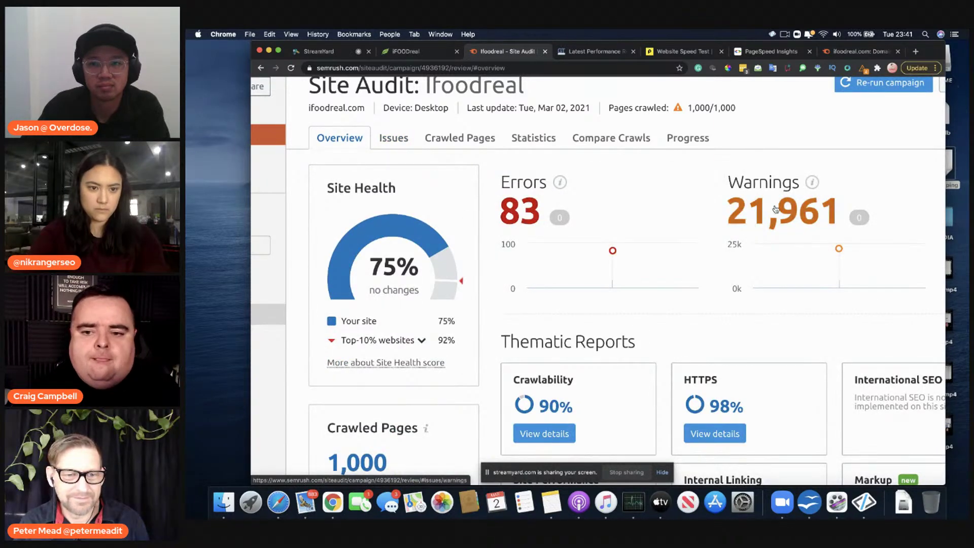
pyautogui.click(791, 211)
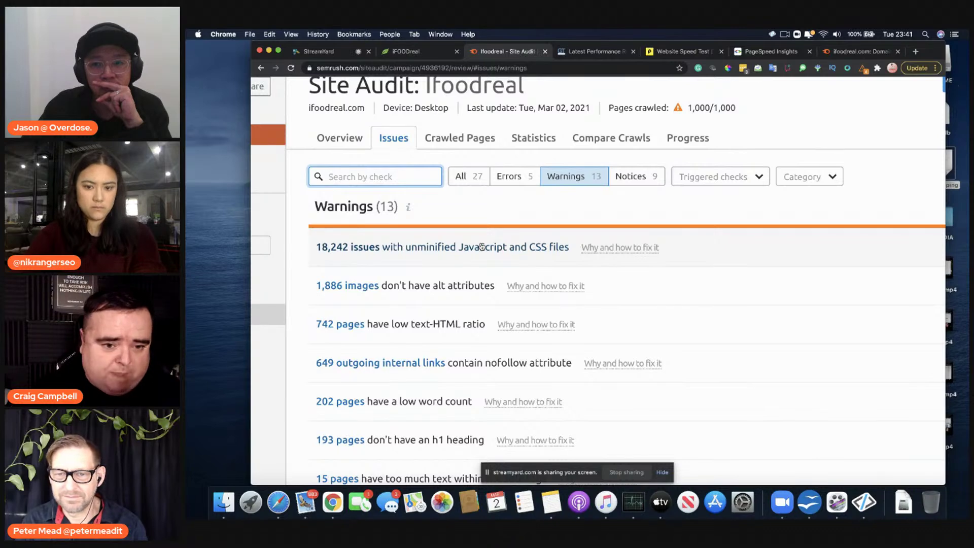
pyautogui.click(464, 210)
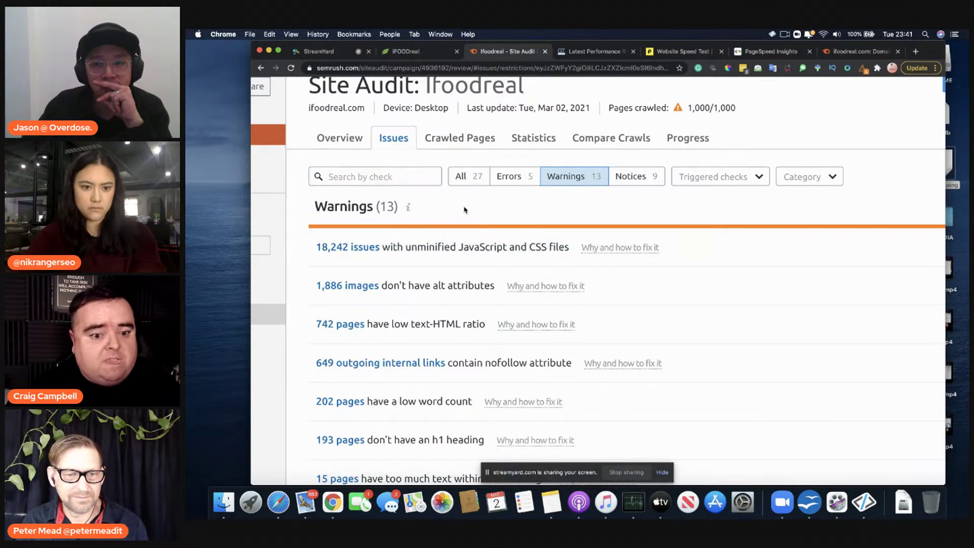
pyautogui.scroll(-1, 464, 209)
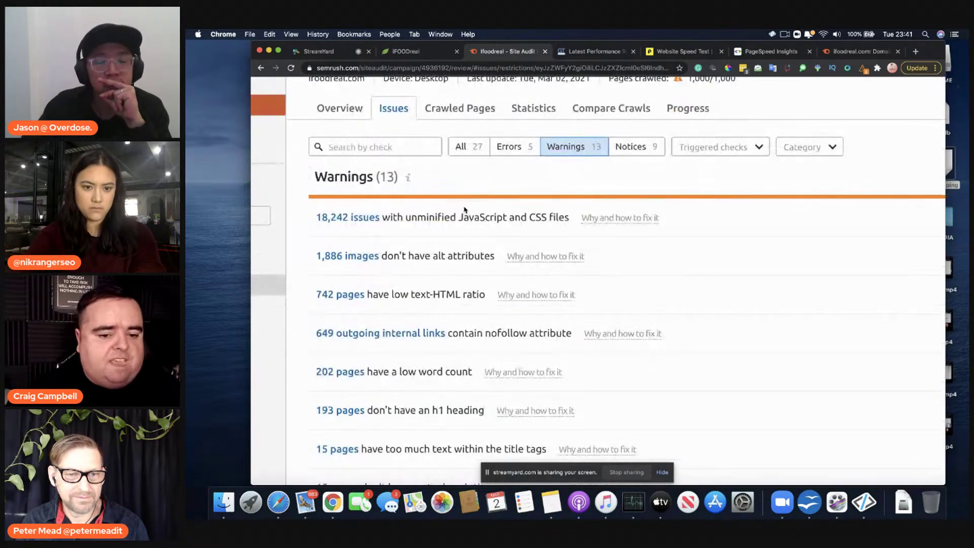
pyautogui.scroll(-1, 465, 209)
pyautogui.scroll(-1, 465, 210)
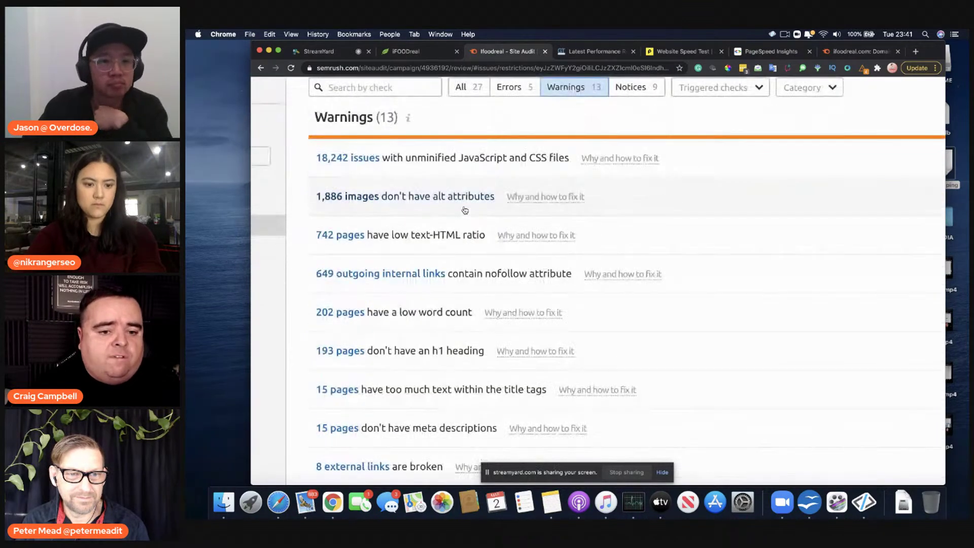
pyautogui.scroll(-3, 465, 210)
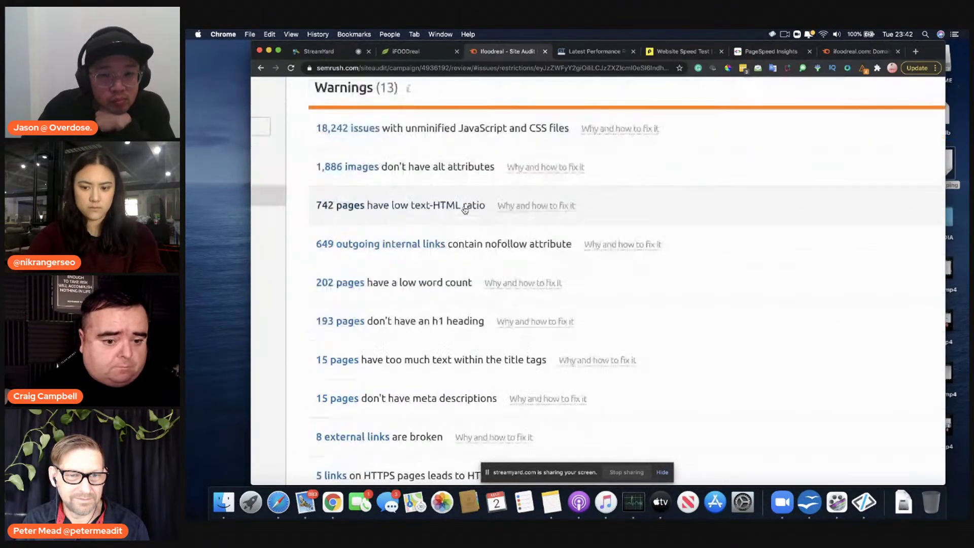
pyautogui.scroll(-3, 465, 210)
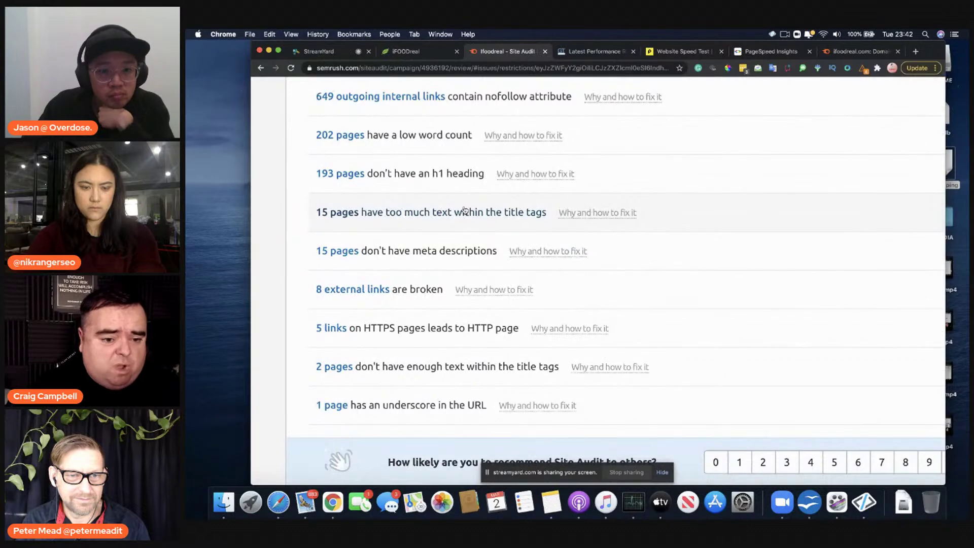
pyautogui.scroll(1, 464, 210)
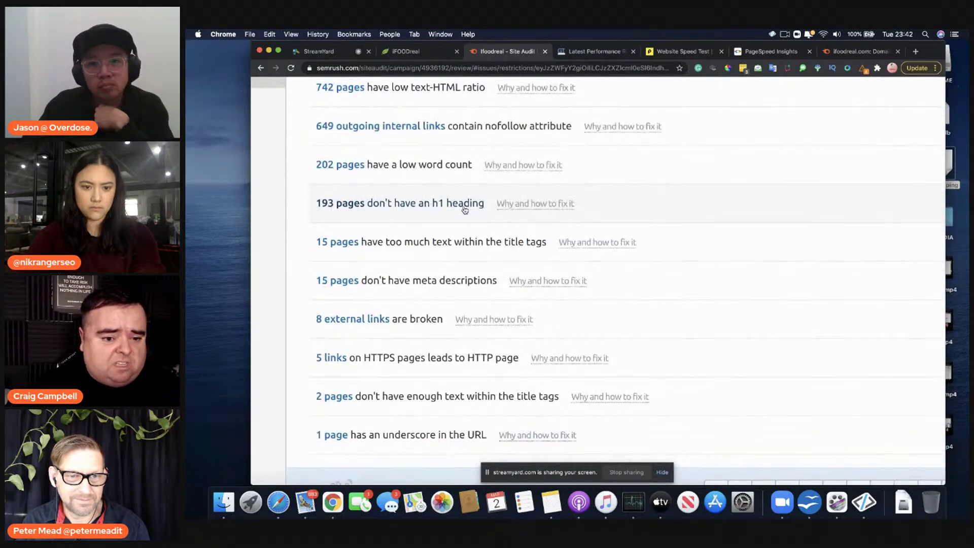
pyautogui.scroll(4, 464, 210)
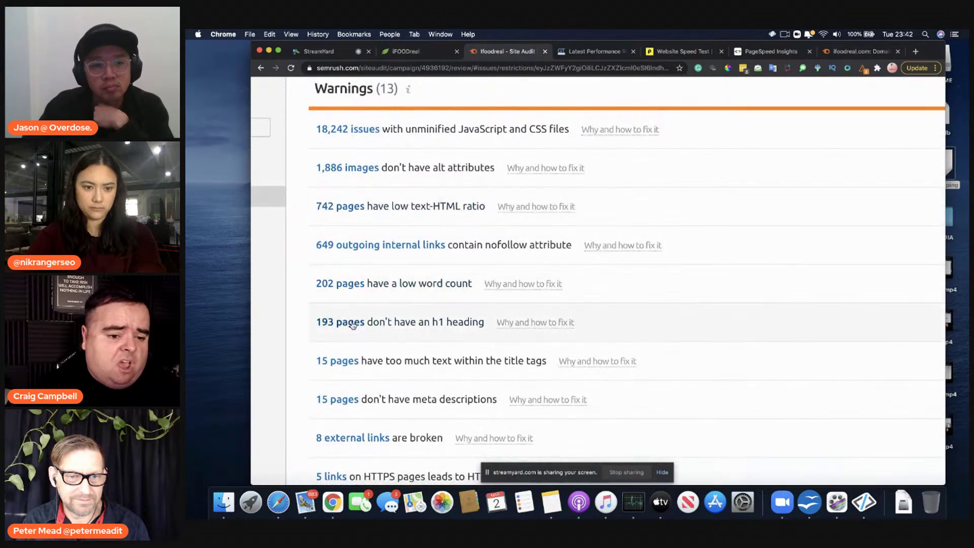
# Inspect the pages that don't have an h1 heading and return to the warnings list.
pyautogui.click(351, 323)
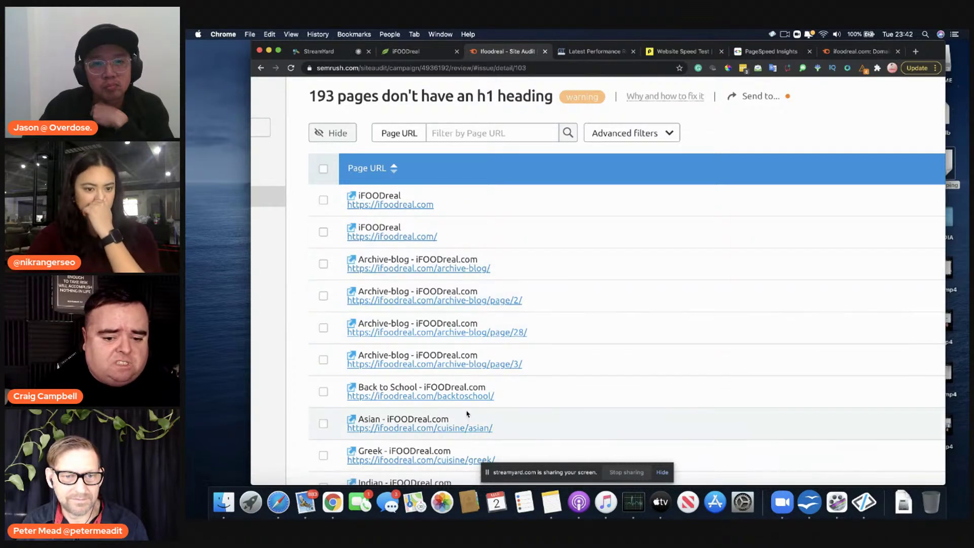
pyautogui.scroll(-5, 467, 413)
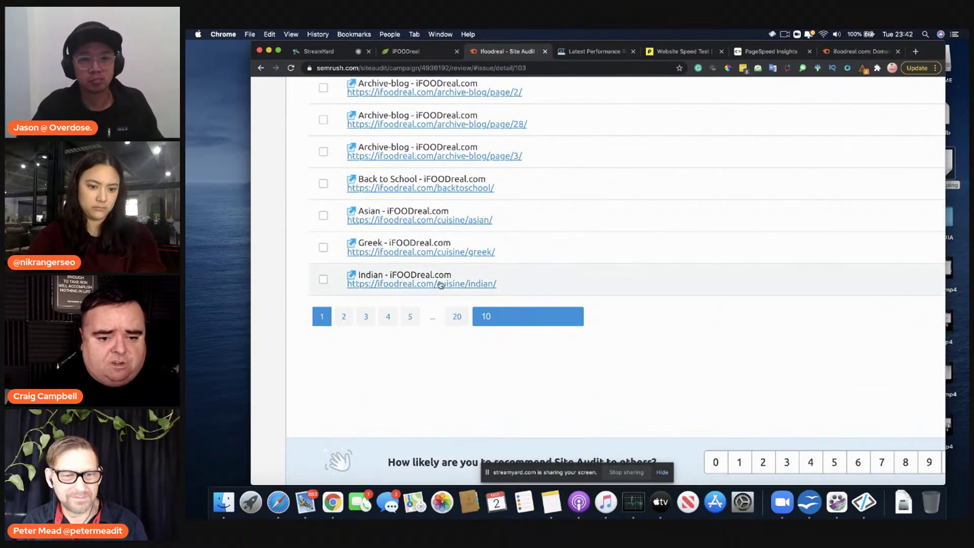
pyautogui.click(261, 69)
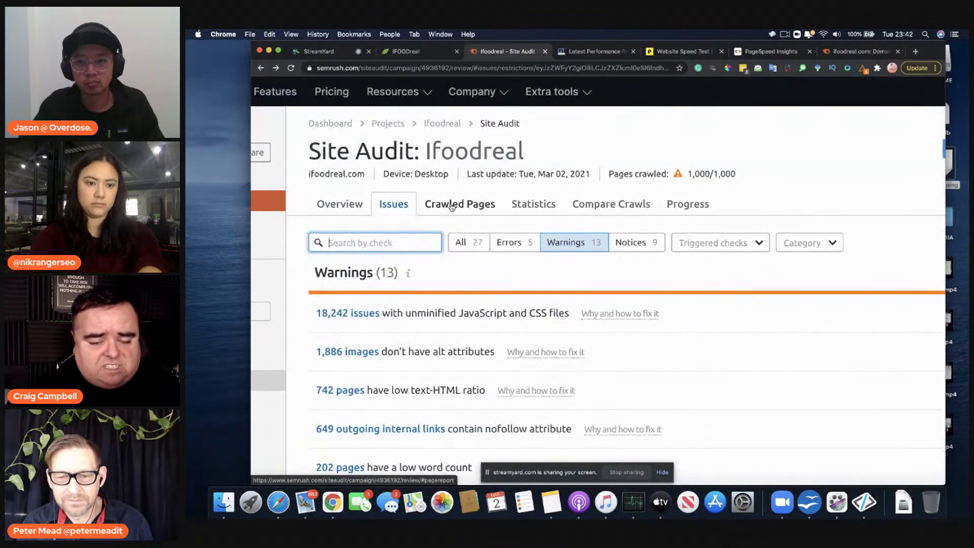
# Return to the Site Audit overview and open the list of notices.
pyautogui.click(352, 207)
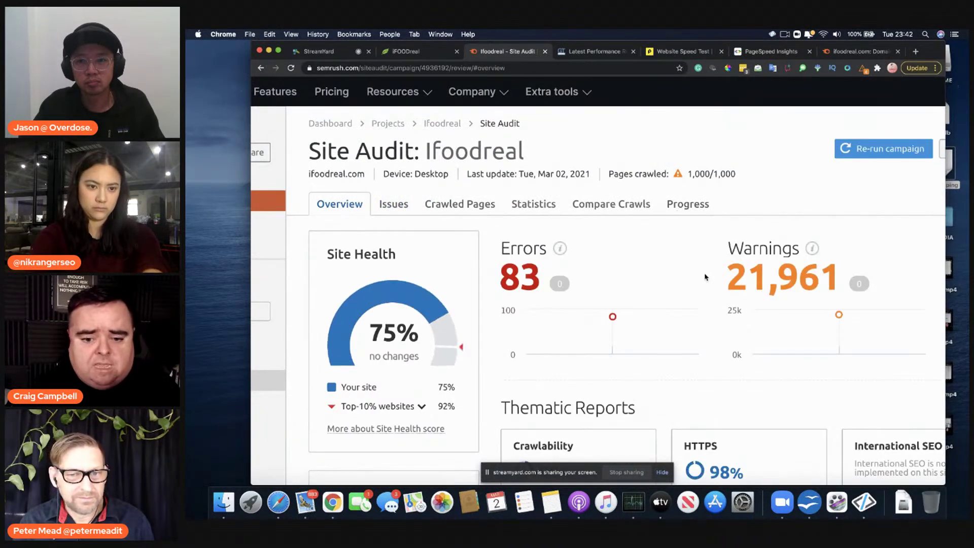
pyautogui.hscroll(5, 895, 201)
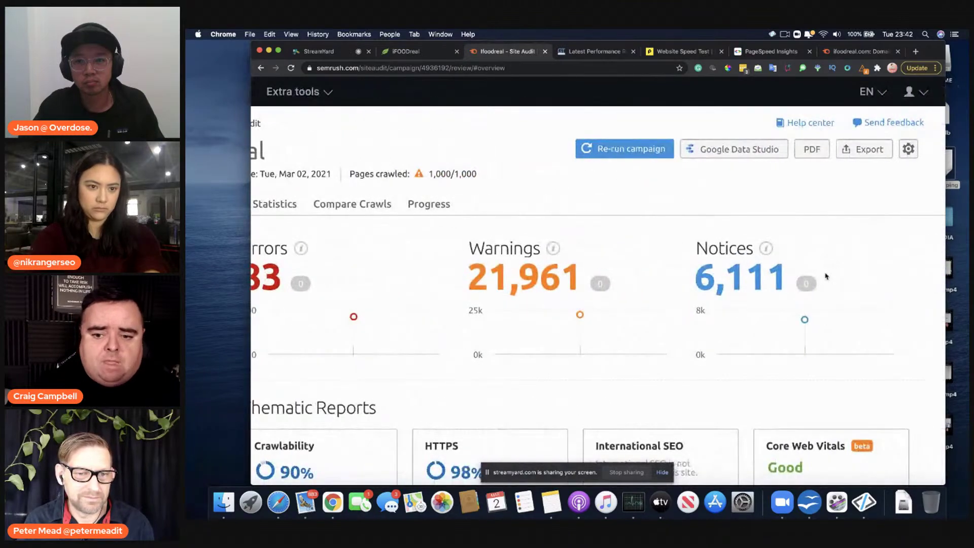
pyautogui.click(740, 278)
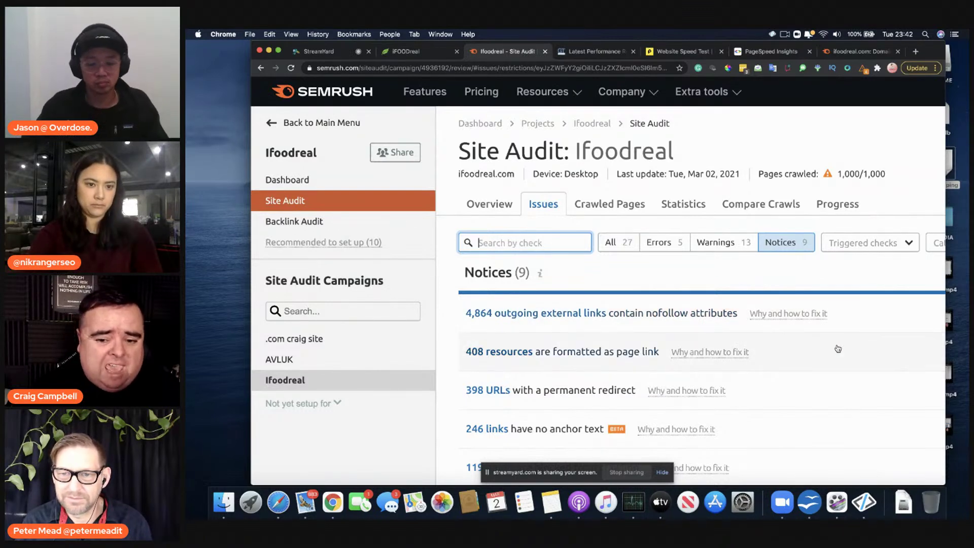
# Open the notice about links that have no anchor text and return to the notices list.
pyautogui.moveTo(702, 290); pyautogui.dragTo(739, 238)
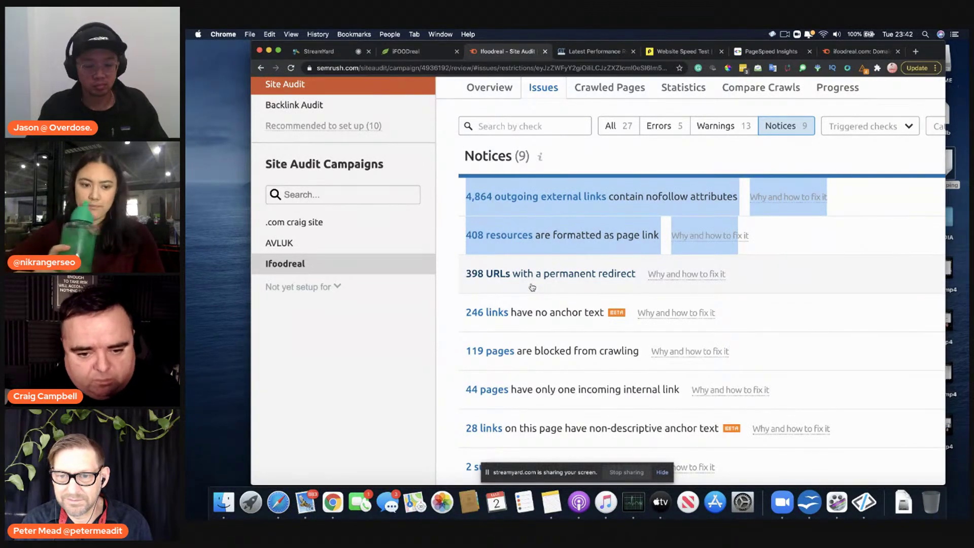
pyautogui.click(539, 318)
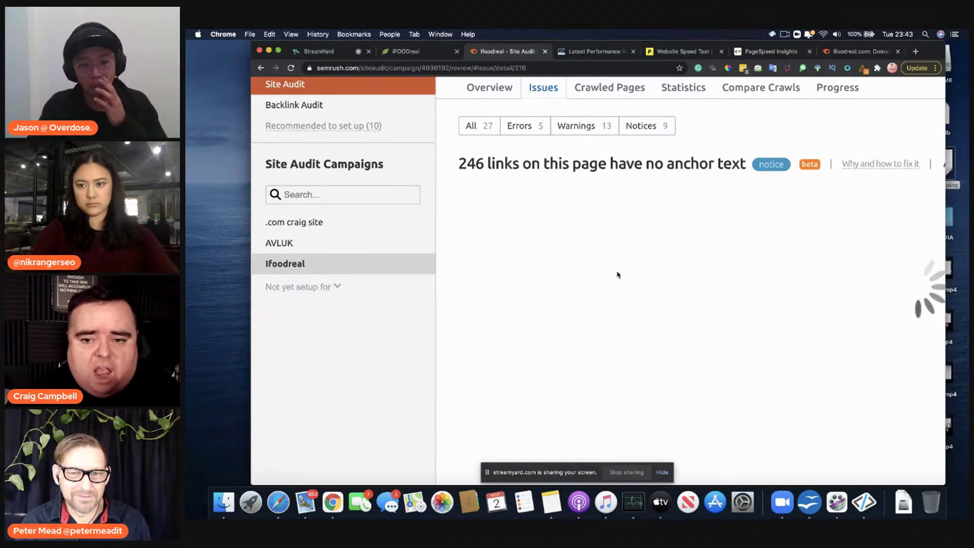
pyautogui.click(261, 68)
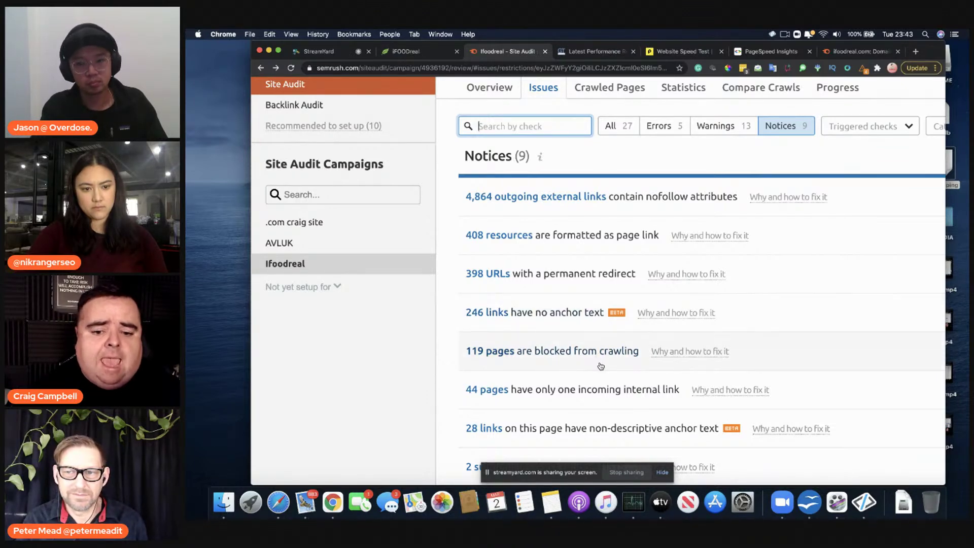
# Examine the pages blocked from crawling, including page 3 of the results, and return to the notices list.
pyautogui.click(552, 367)
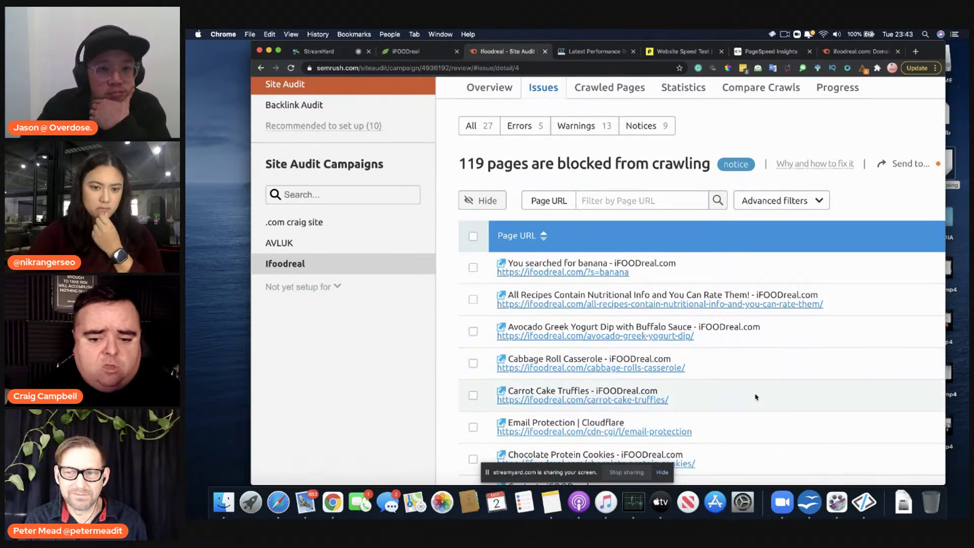
pyautogui.scroll(-5, 756, 397)
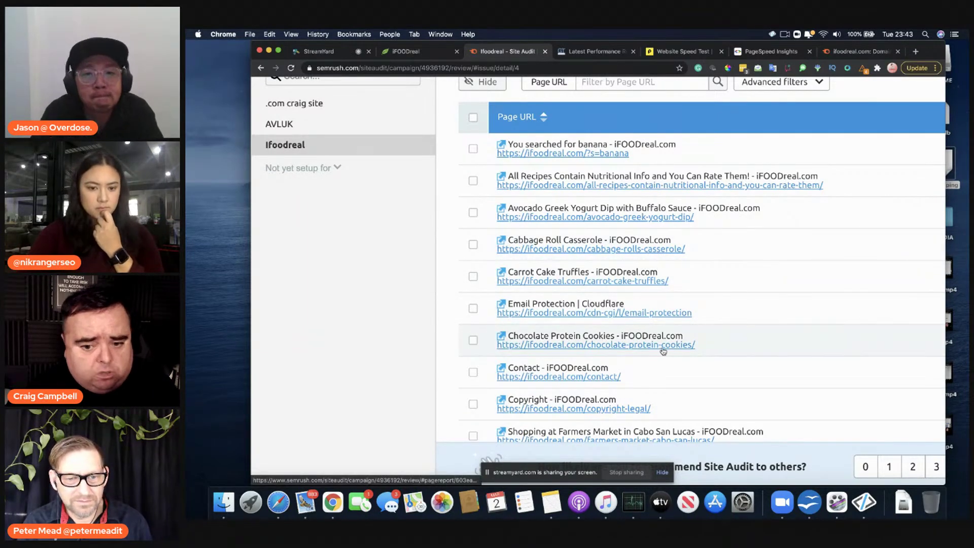
pyautogui.scroll(-1, 779, 350)
pyautogui.scroll(-5, 779, 349)
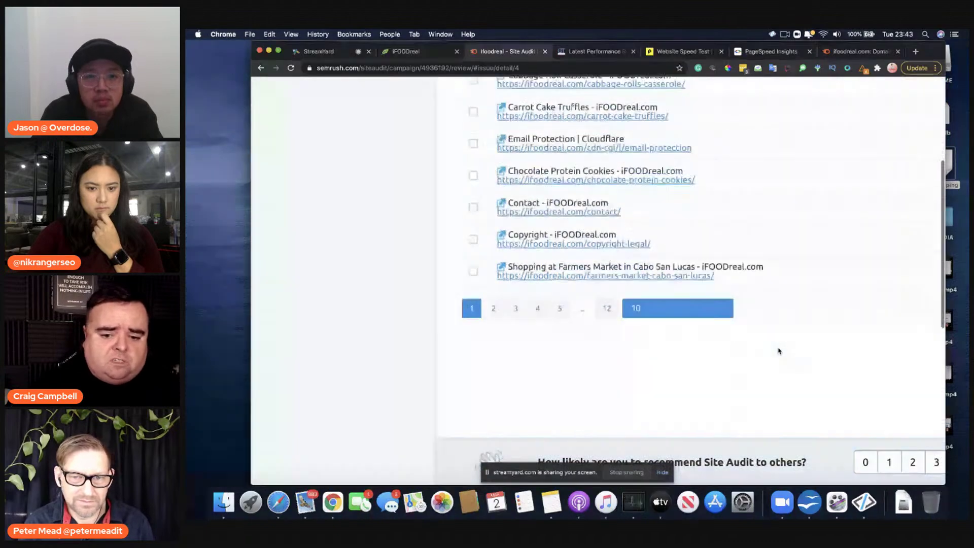
pyautogui.click(516, 297)
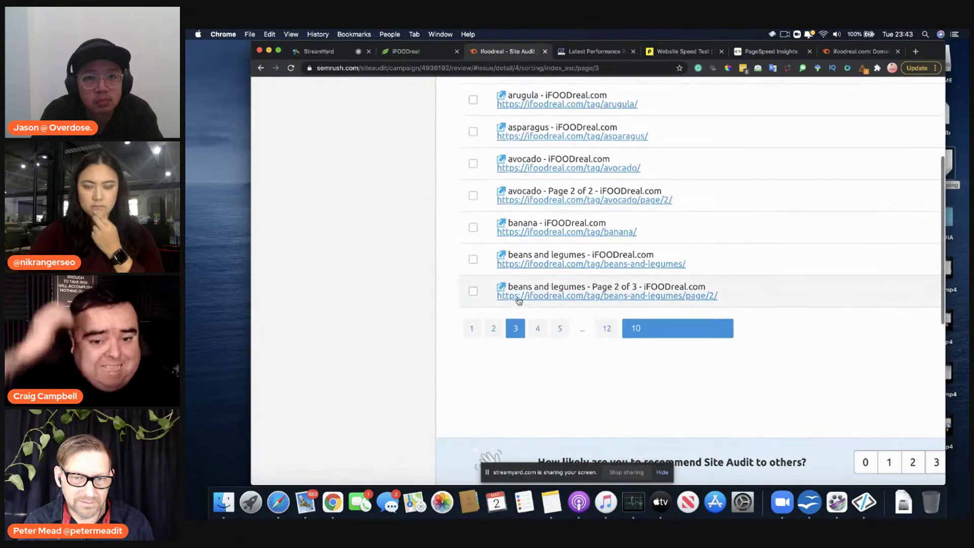
pyautogui.click(473, 331)
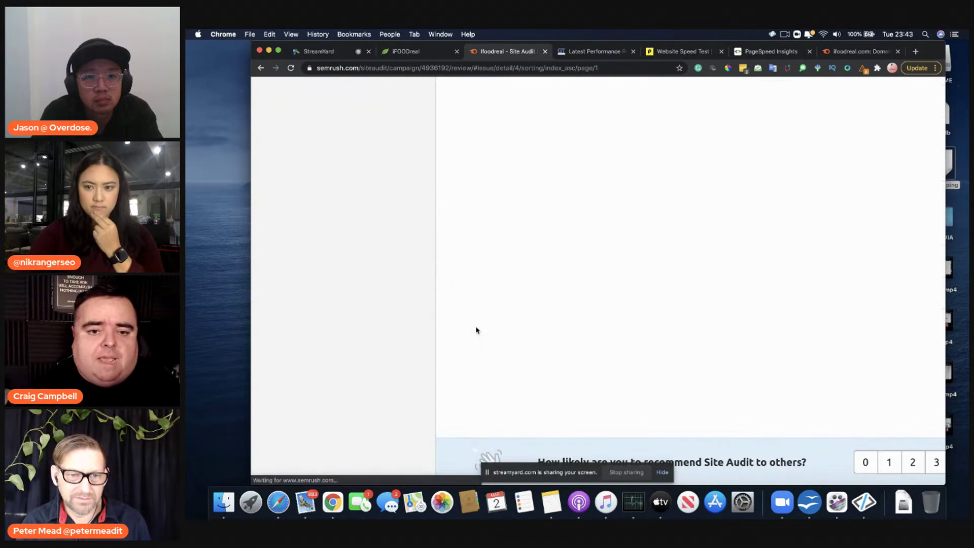
pyautogui.click(261, 68)
pyautogui.click(260, 68)
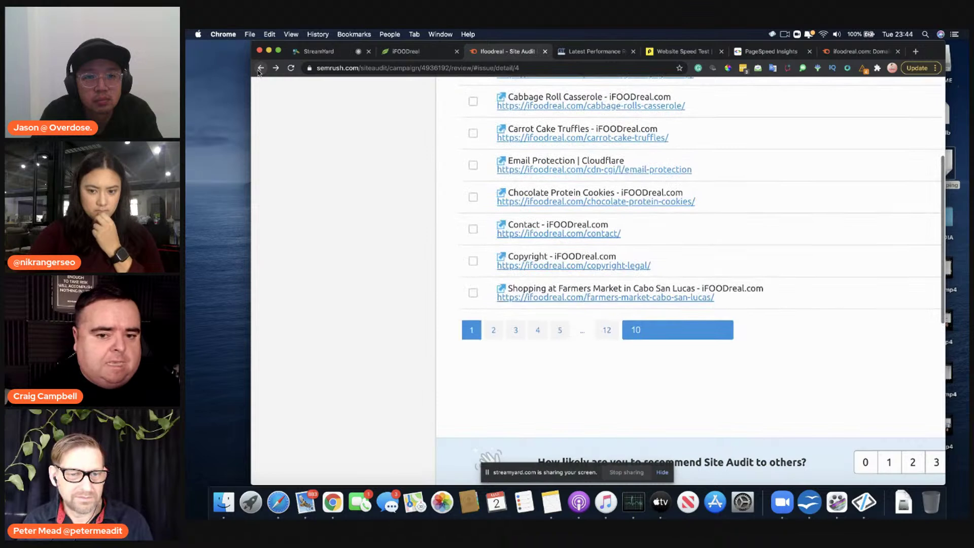
pyautogui.click(260, 68)
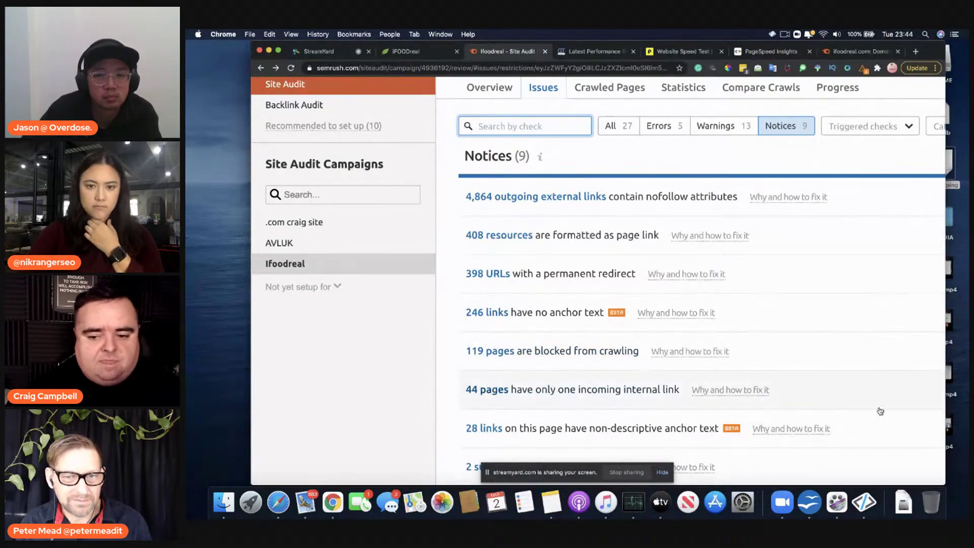
# Open the notice about subdomains that don't support HSTS, then return and review the remaining notices.
pyautogui.click(885, 461)
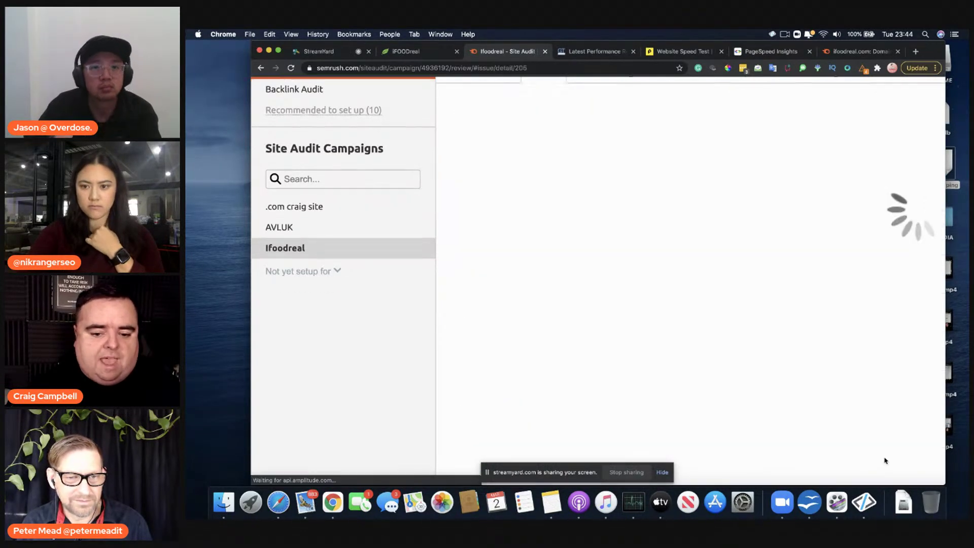
pyautogui.click(262, 68)
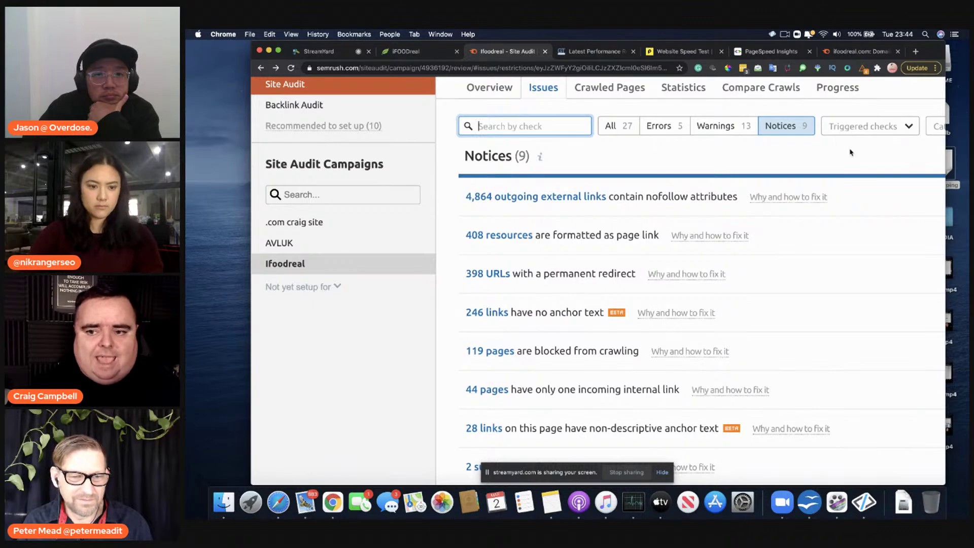
pyautogui.scroll(-3, 761, 153)
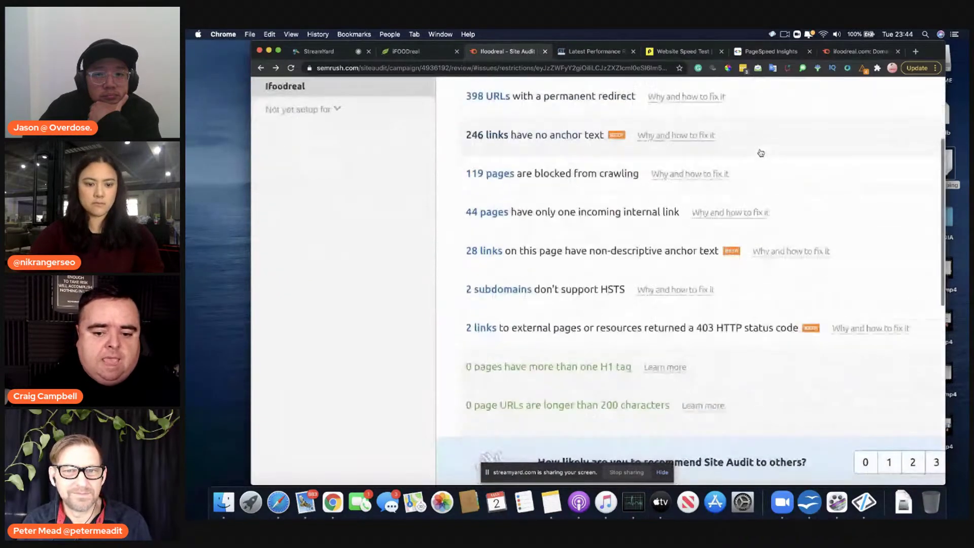
# Finish reviewing the notices list, then switch to Sitebulb and open the Indexability report of the ifoodreal.com audit.
pyautogui.scroll(-1, 762, 153)
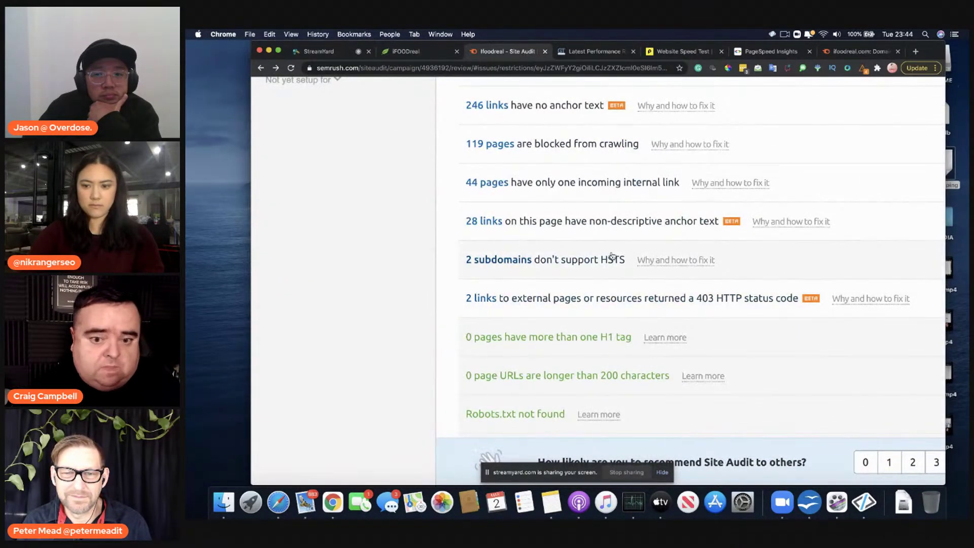
pyautogui.scroll(6, 537, 178)
pyautogui.scroll(1, 539, 178)
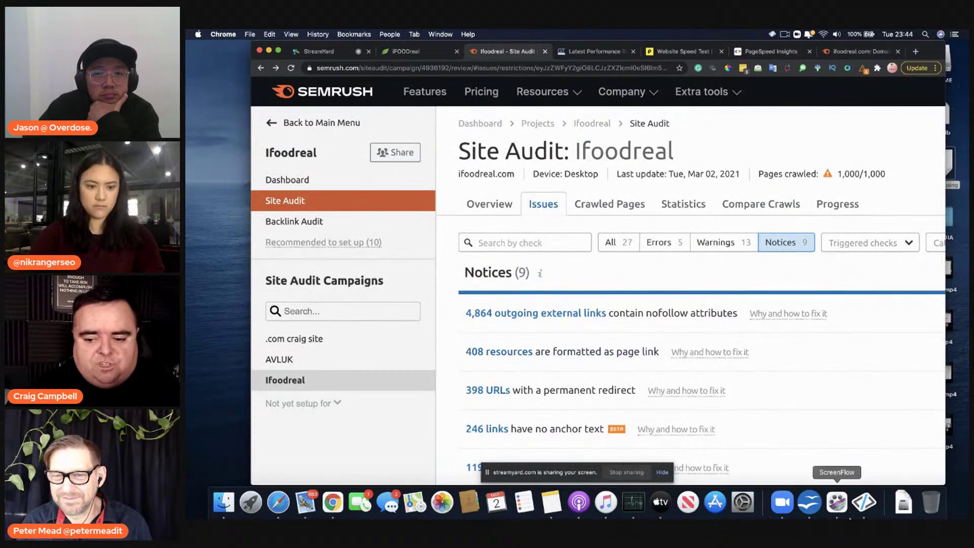
pyautogui.click(864, 502)
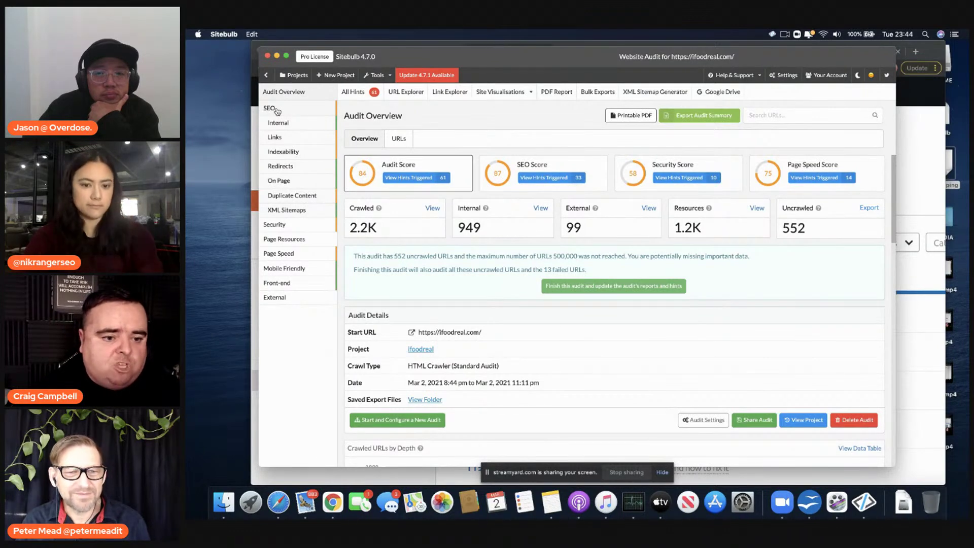
pyautogui.click(301, 154)
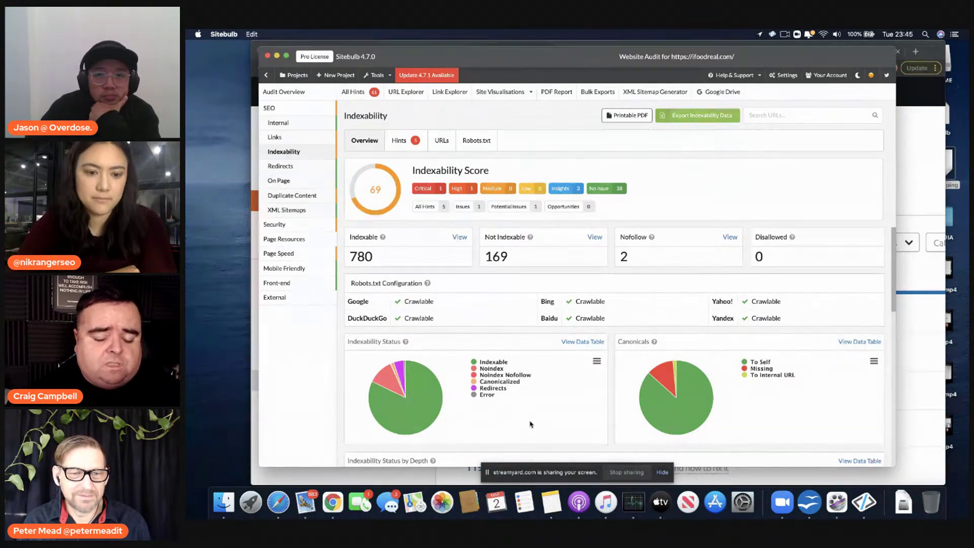
# Switch back to the ifoodreal.com site in Chrome and read the blog owner's story page.
pyautogui.click(922, 146)
pyautogui.click(411, 51)
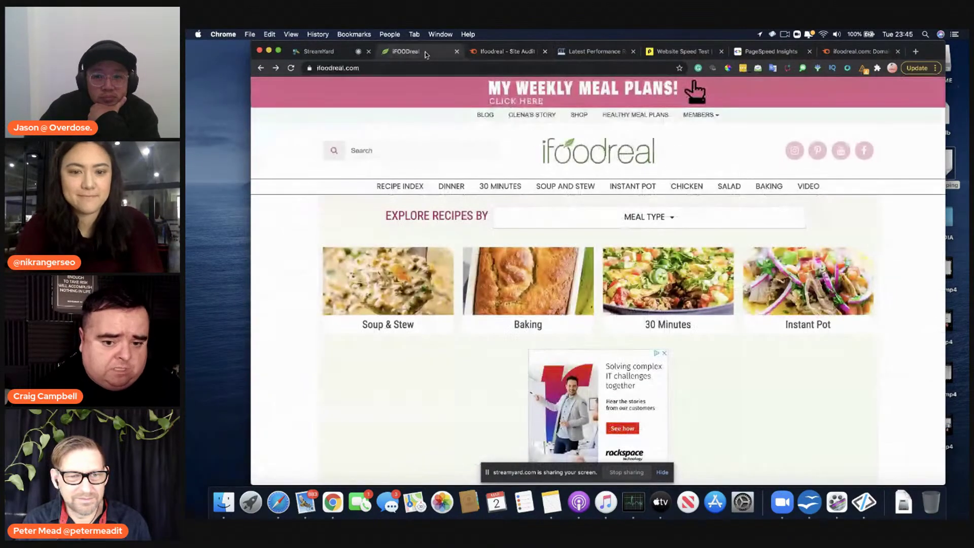
pyautogui.click(530, 116)
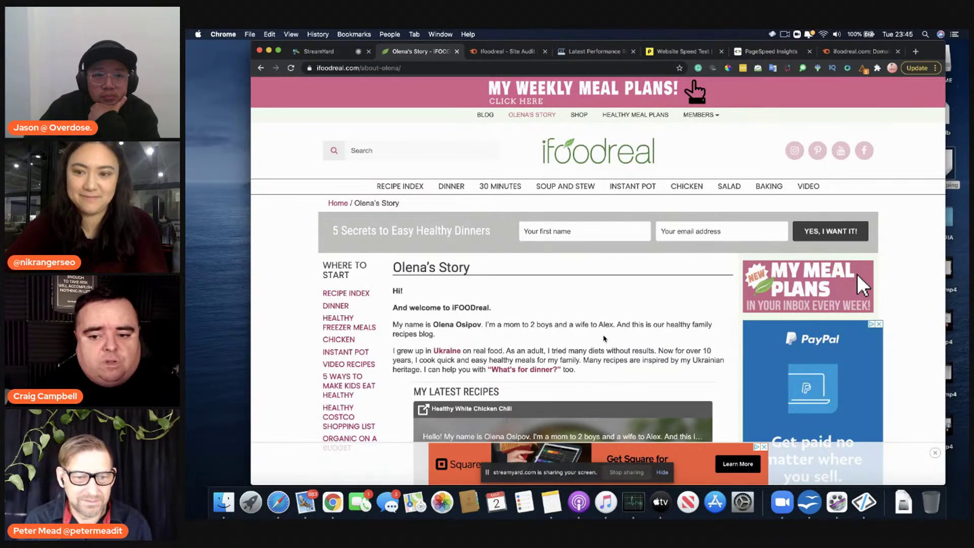
pyautogui.scroll(-5, 604, 338)
pyautogui.scroll(-3, 604, 338)
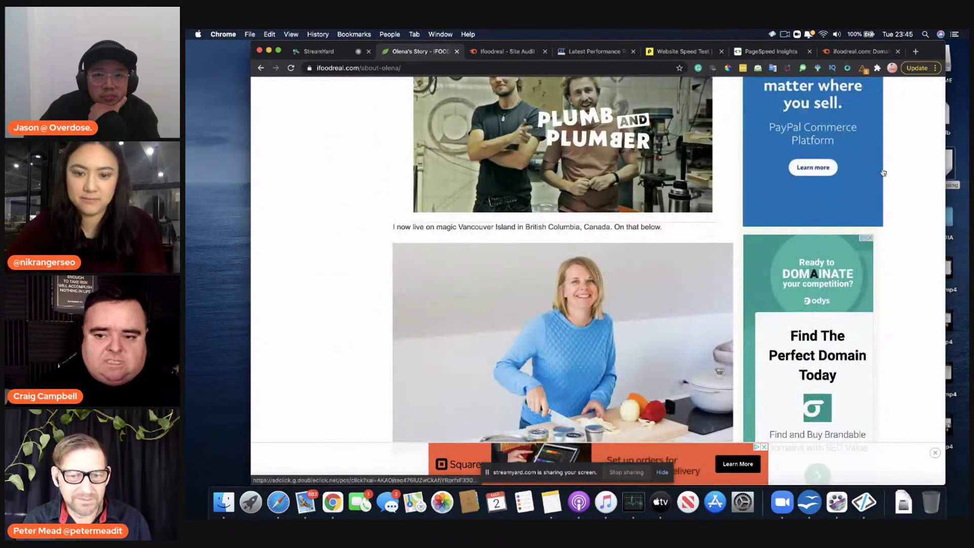
pyautogui.scroll(-6, 563, 305)
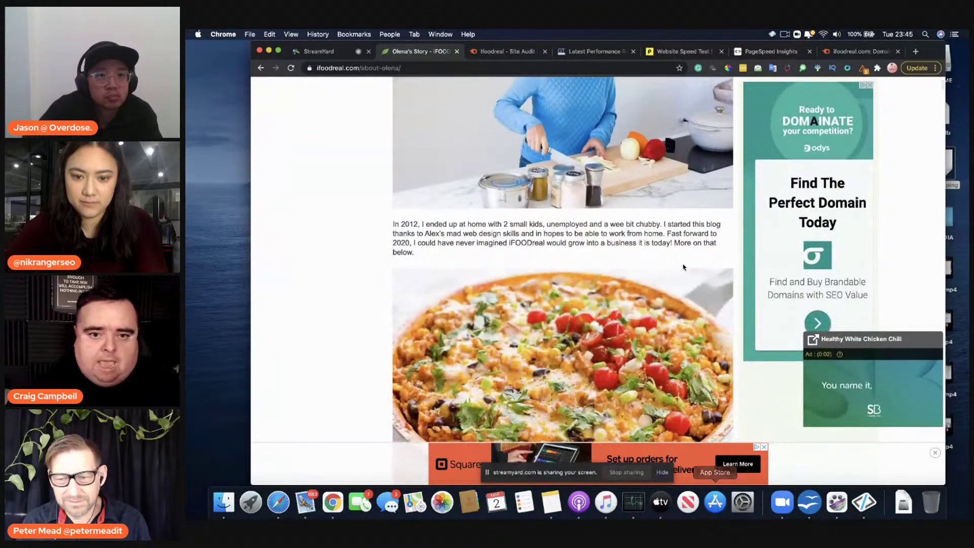
# Return to the Semrush Domain Overview of ifoodreal.com and examine its organic traffic, organic keywords and top organic keywords.
pyautogui.click(502, 51)
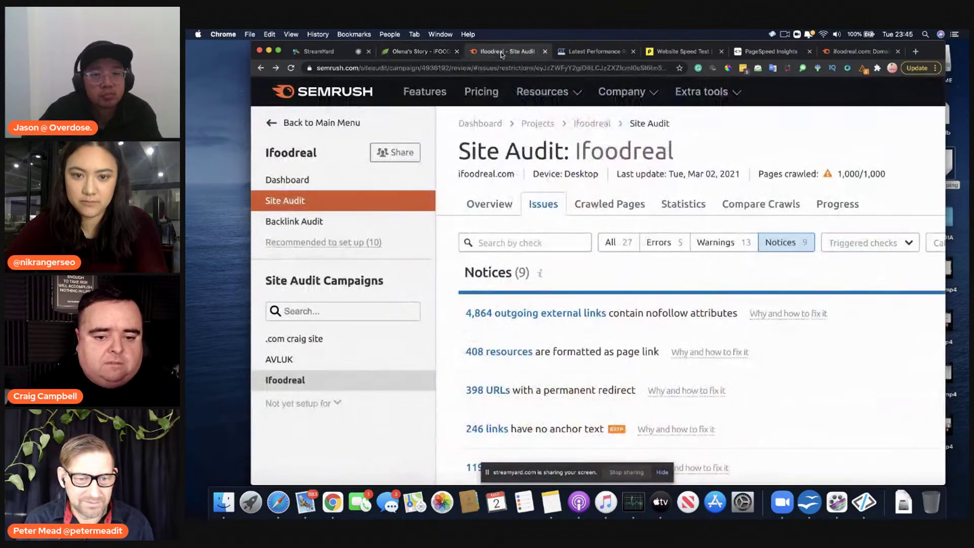
pyautogui.click(858, 51)
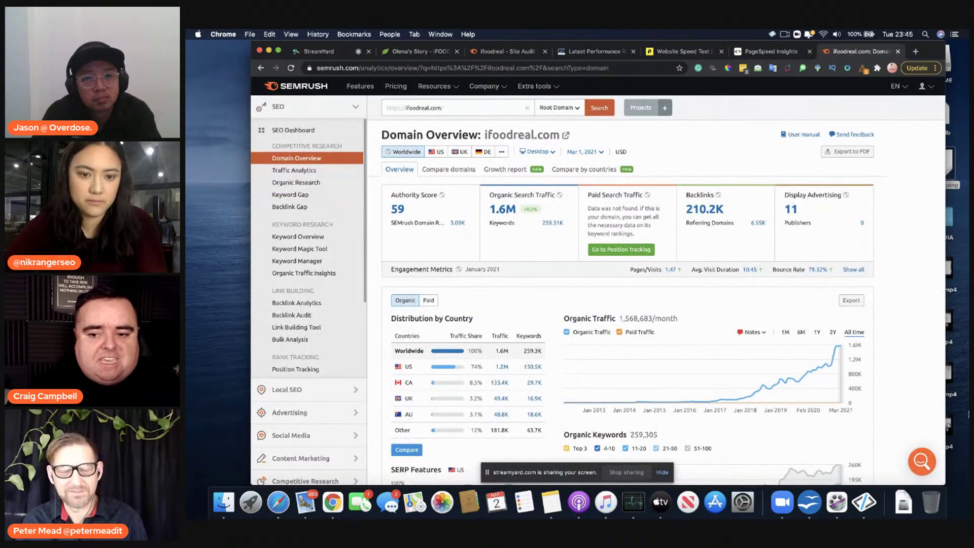
pyautogui.scroll(-10, 904, 359)
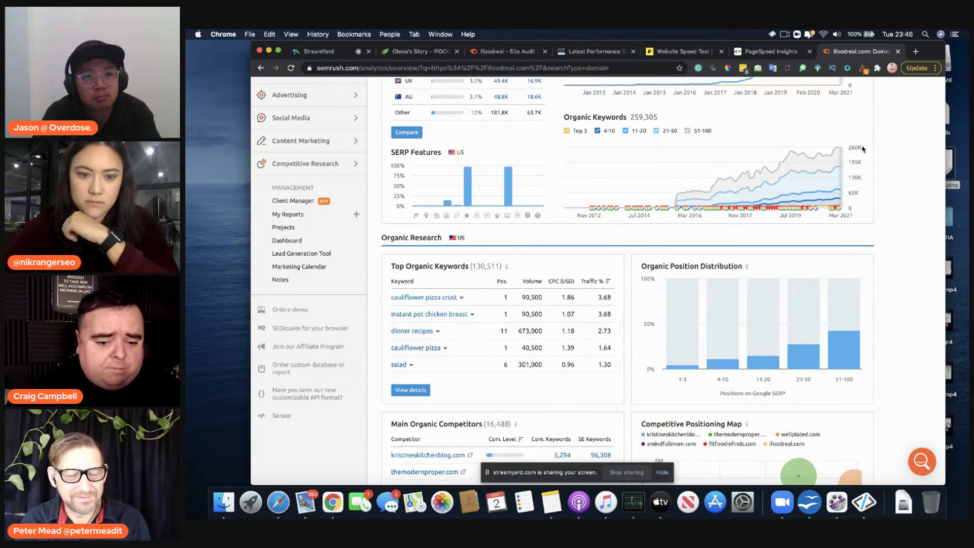
pyautogui.scroll(5, 863, 148)
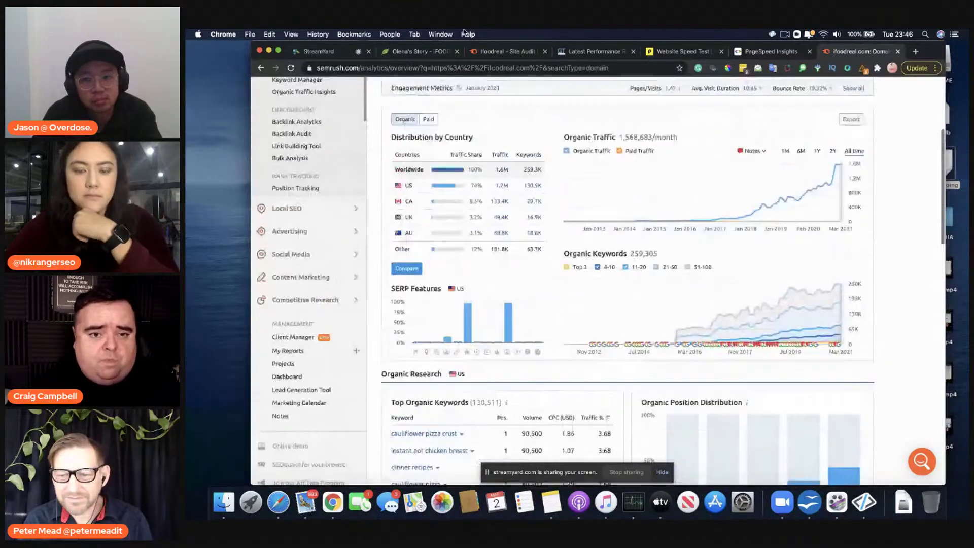
# Open iFOODreal's Facebook page from the owner's story page, then return to the StreamYard broadcast.
pyautogui.click(421, 52)
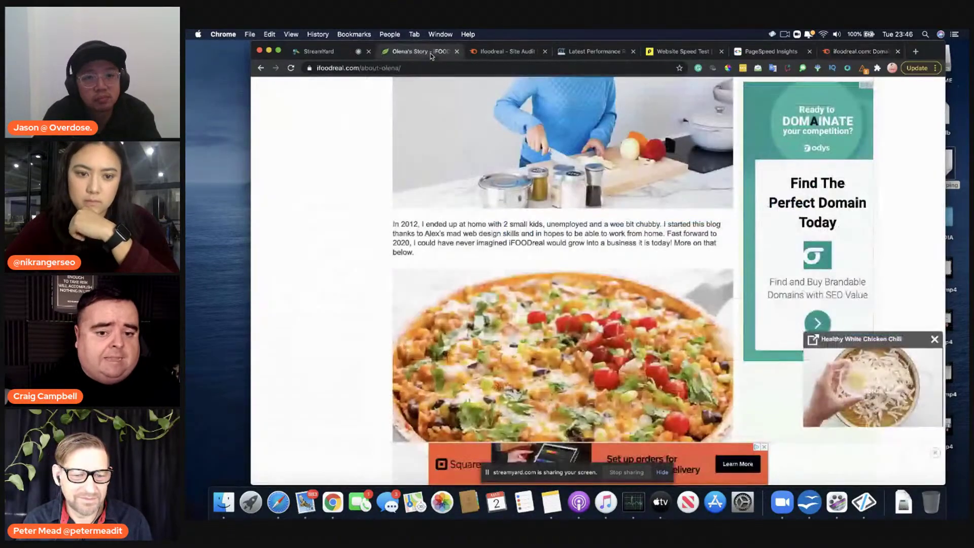
pyautogui.scroll(15, 381, 195)
pyautogui.press('super+a')
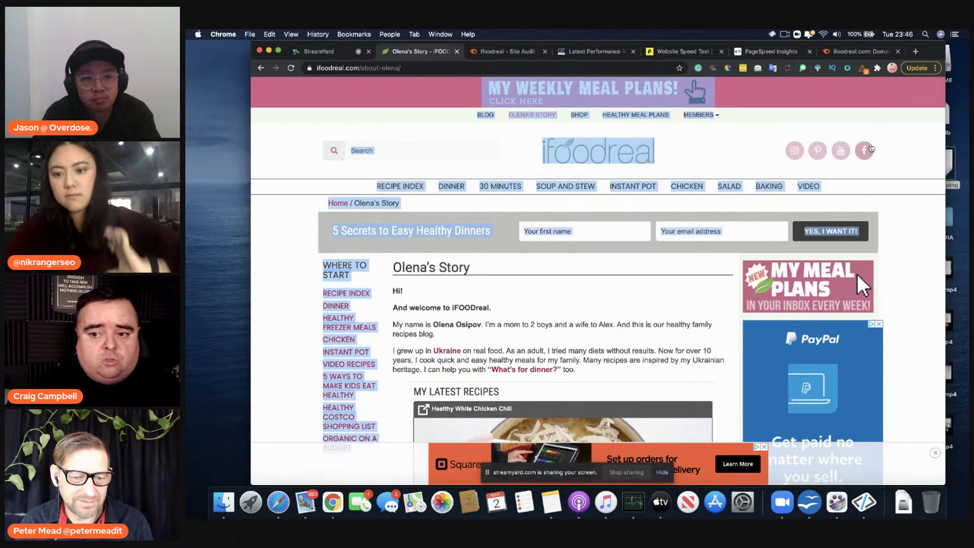
pyautogui.click(869, 149)
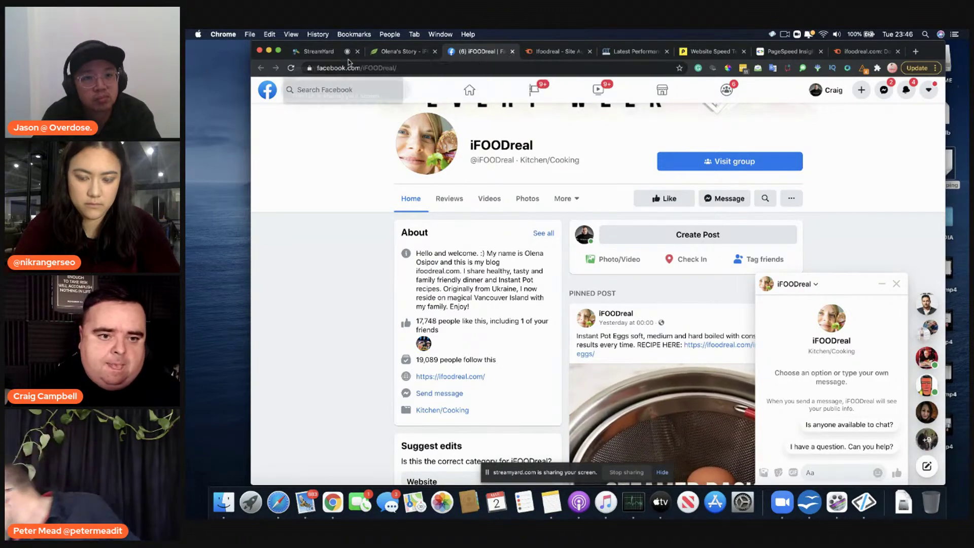
pyautogui.click(321, 53)
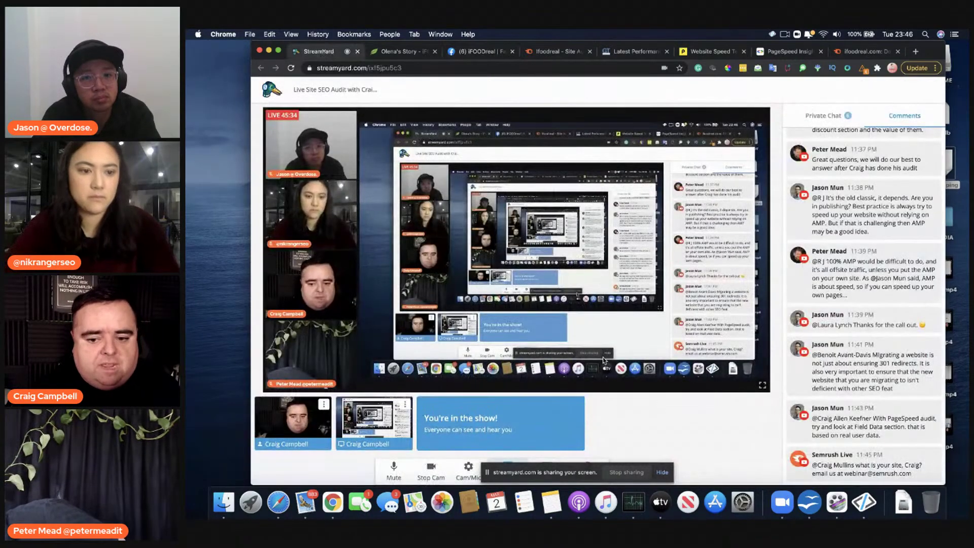